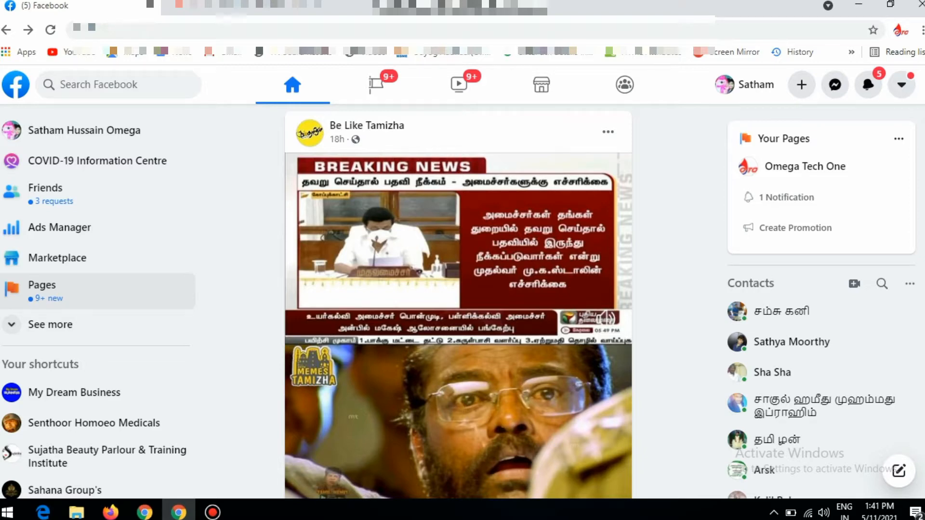
# - Look through the Omega Tech One website's home page, from the banner and About section to the list of services
pyautogui.click(241, 7)
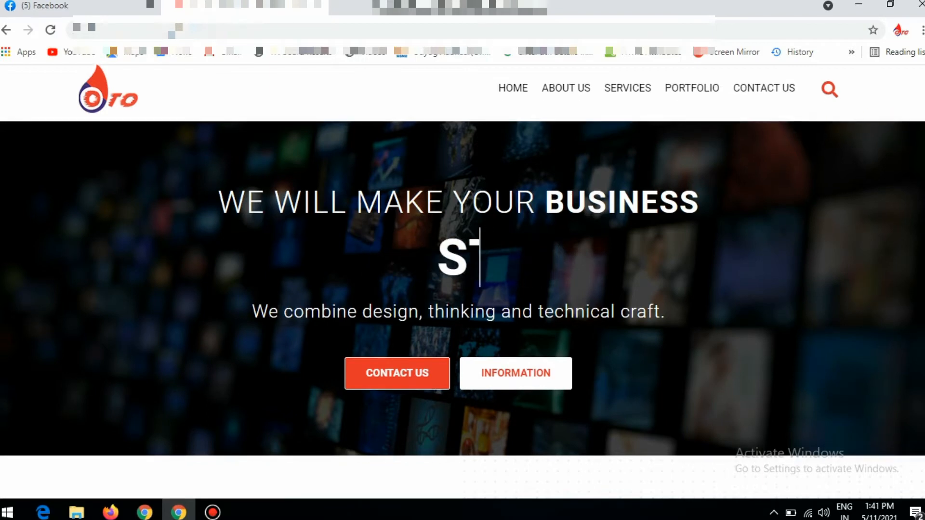
pyautogui.scroll(-2, 463, 265)
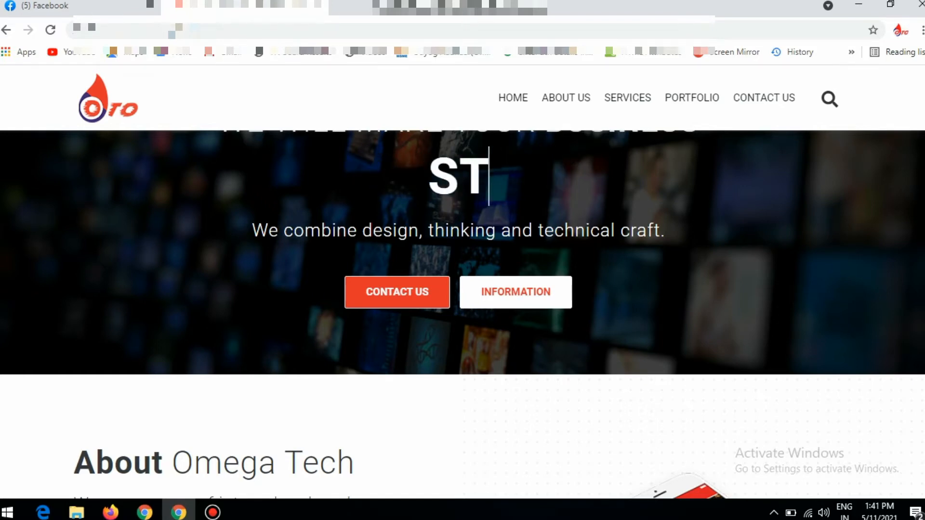
pyautogui.scroll(-7, 463, 313)
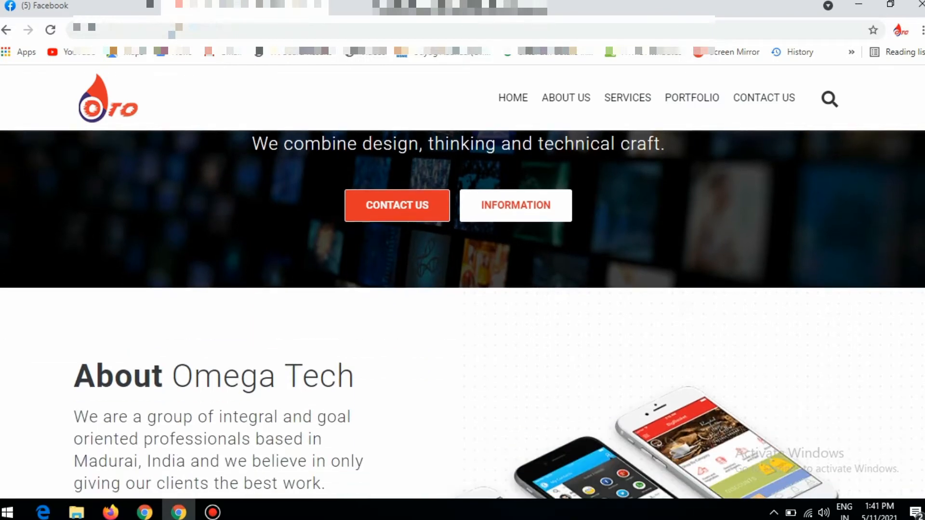
pyautogui.scroll(-2, 463, 313)
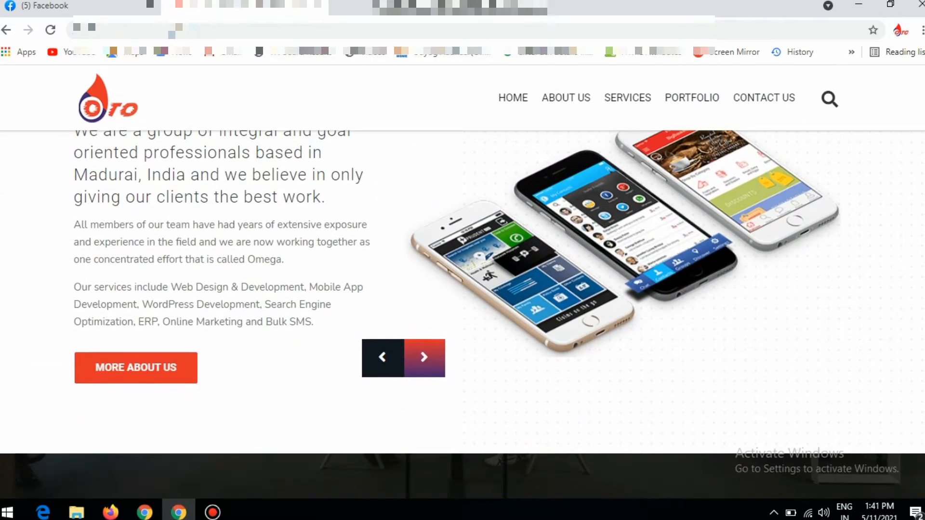
pyautogui.scroll(-7, 463, 313)
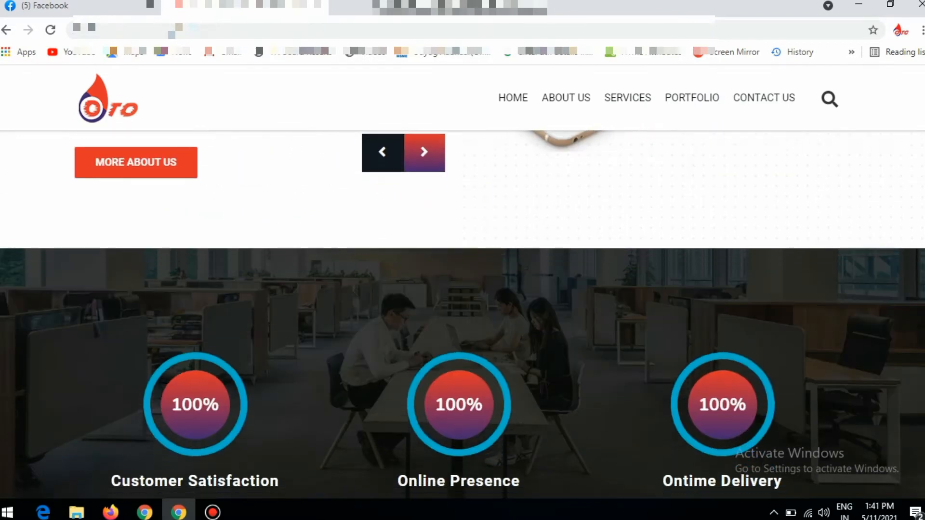
pyautogui.scroll(-8, 463, 314)
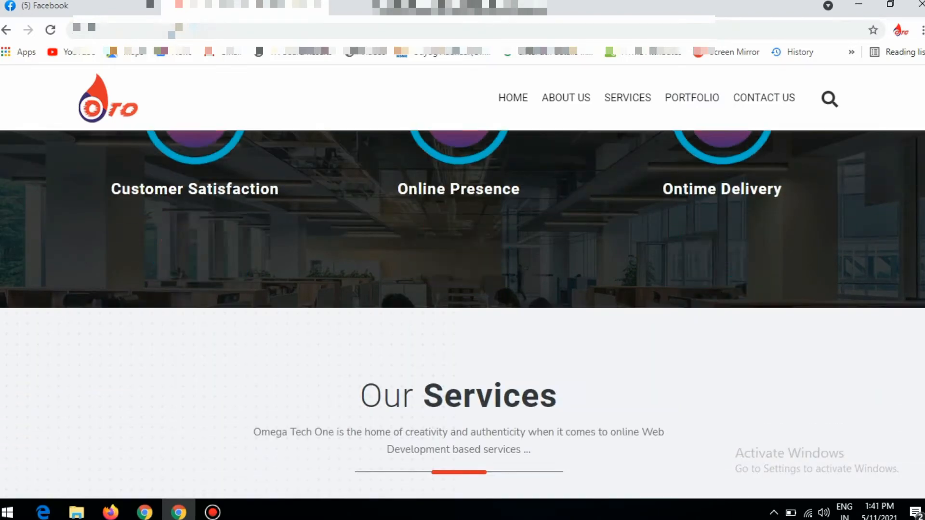
pyautogui.scroll(-2, 625, 314)
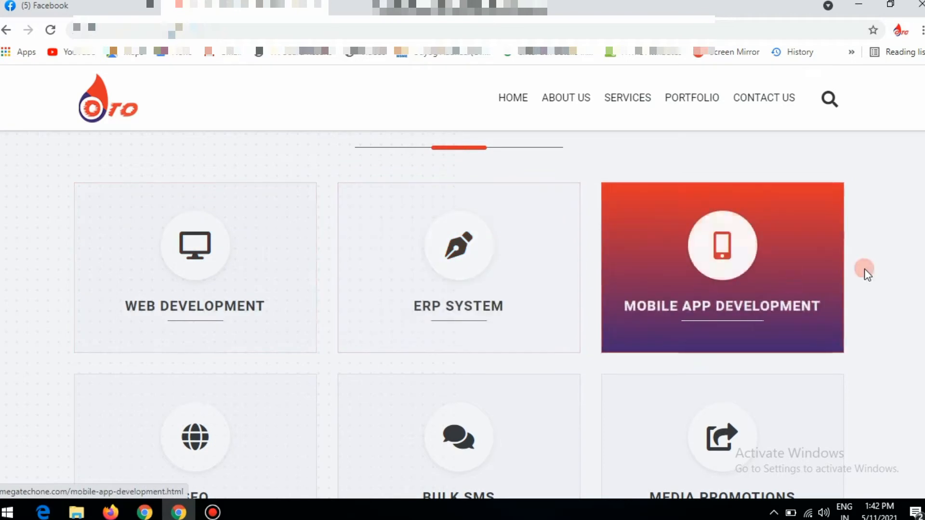
pyautogui.scroll(-2, 921, 275)
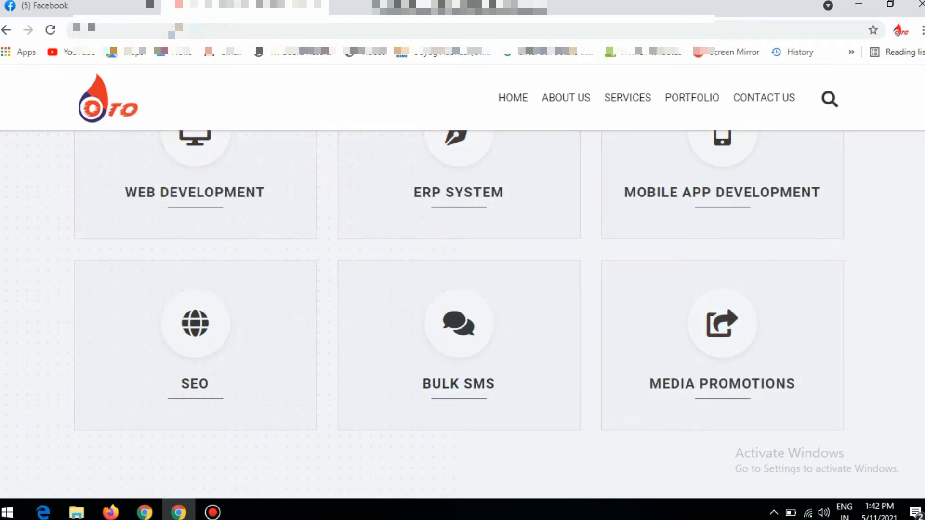
pyautogui.scroll(2, 596, 336)
pyautogui.scroll(-1, 596, 335)
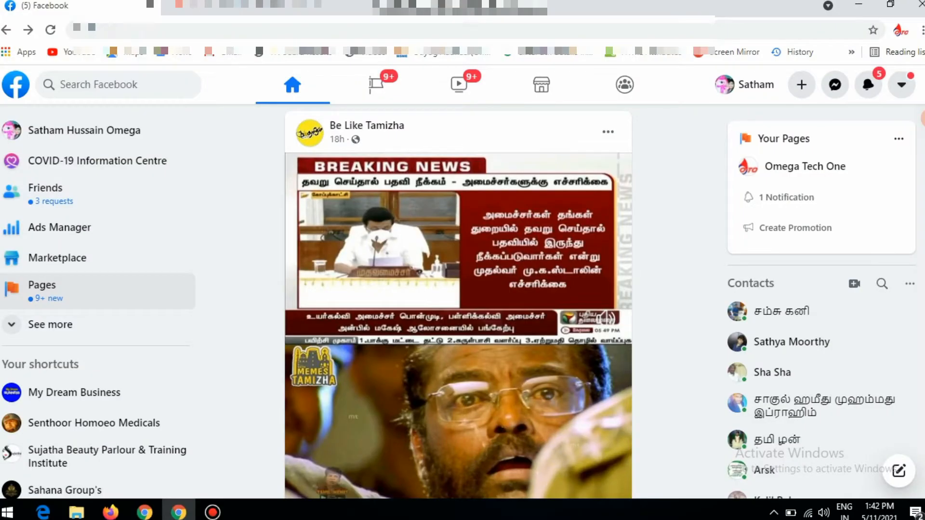
# - Open Ads Manager from the Facebook home page
pyautogui.scroll(-2, 458, 302)
pyautogui.scroll(-1, 459, 302)
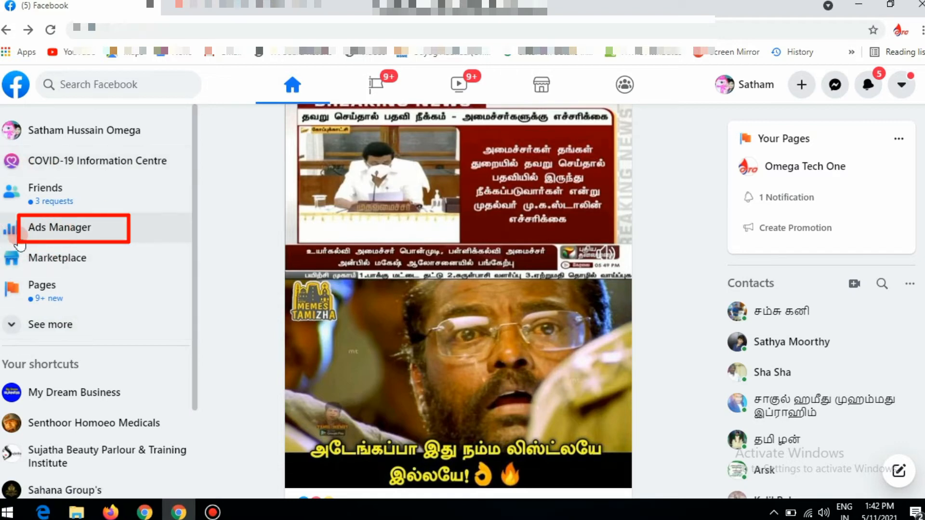
pyautogui.click(87, 228)
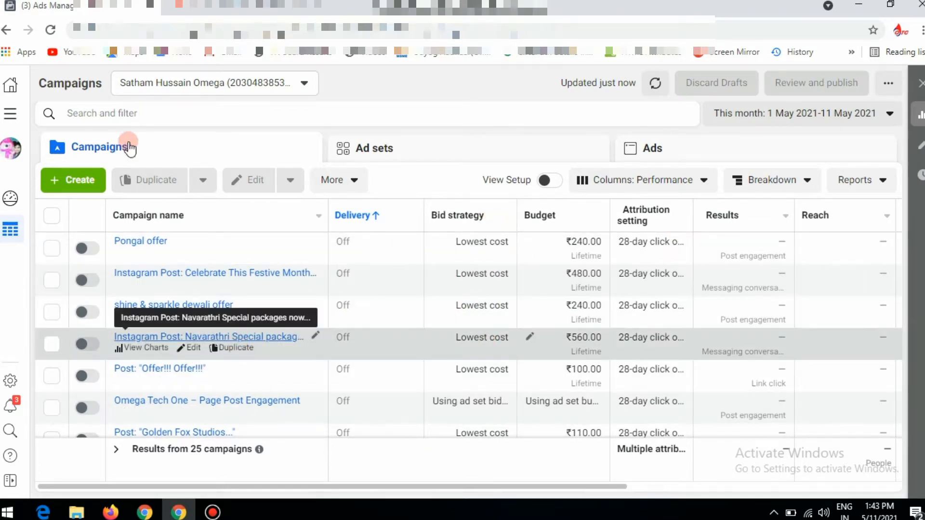
# - Create a new campaign with the Traffic objective and name it "website traffic"
pyautogui.click(79, 188)
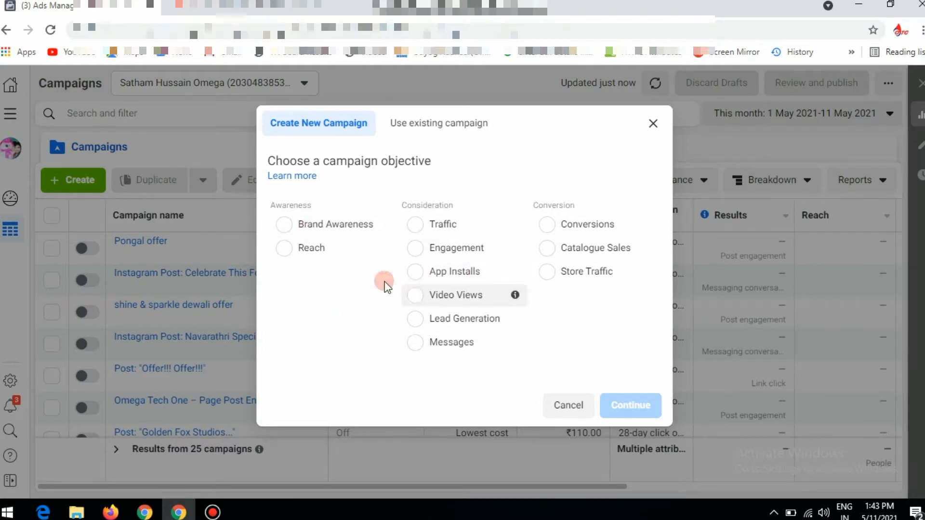
pyautogui.moveTo(396, 227)
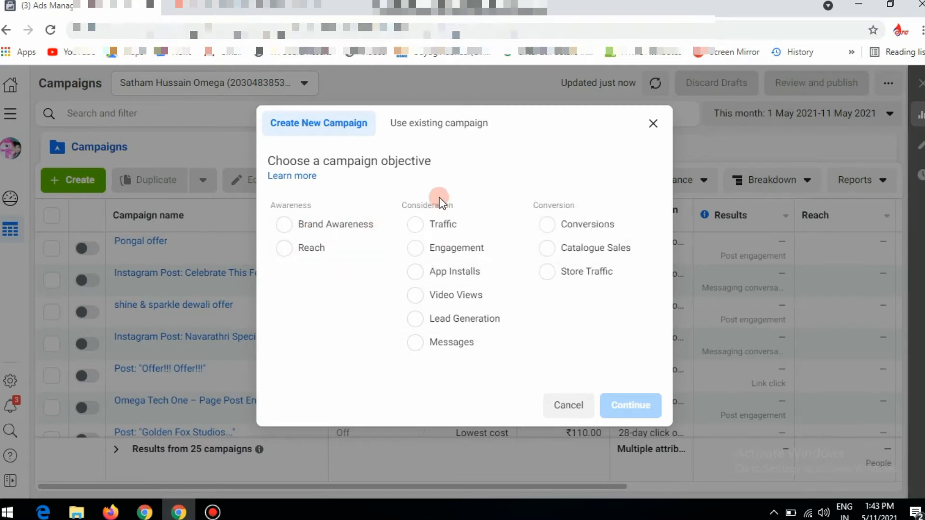
pyautogui.click(440, 224)
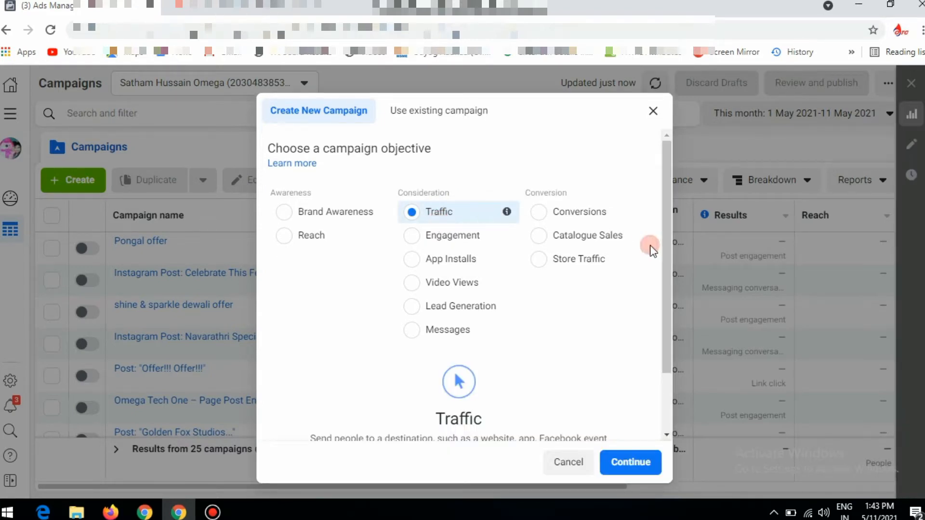
pyautogui.moveTo(664, 248); pyautogui.dragTo(664, 324)
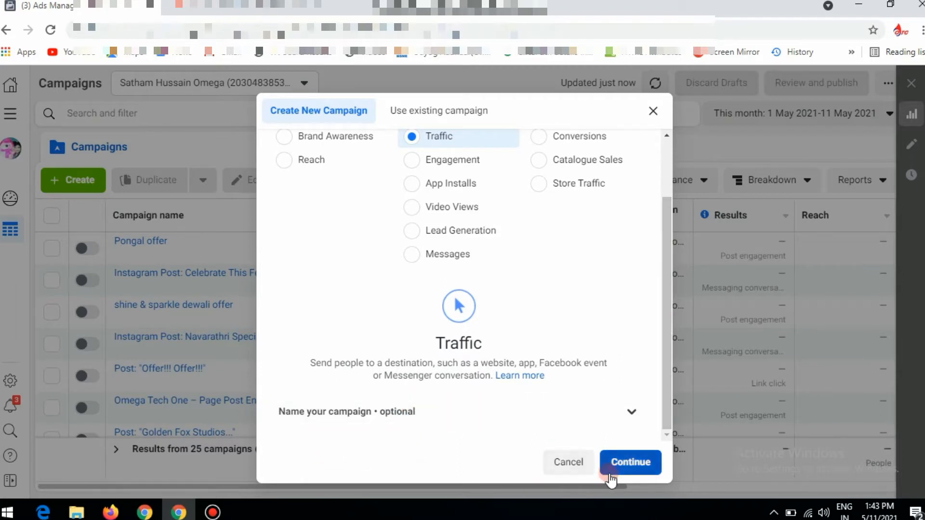
pyautogui.click(624, 466)
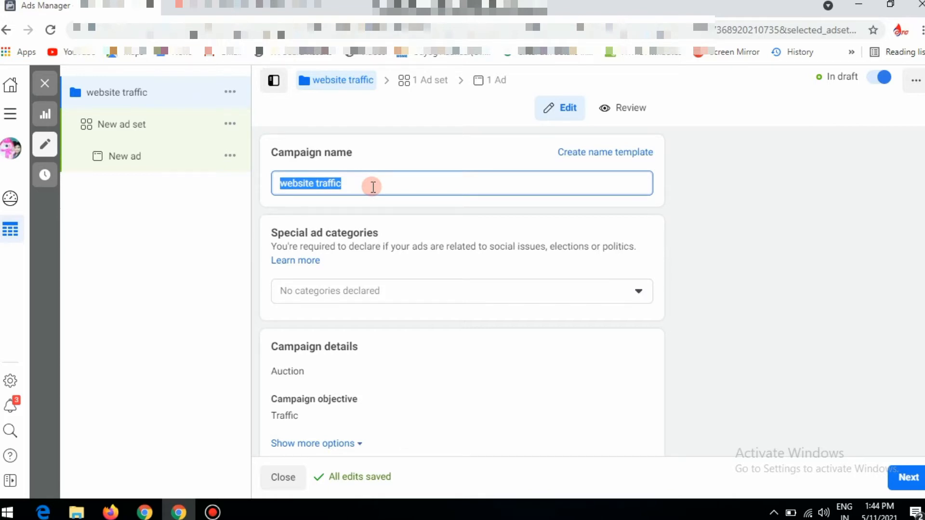
pyautogui.doubleClick(388, 180)
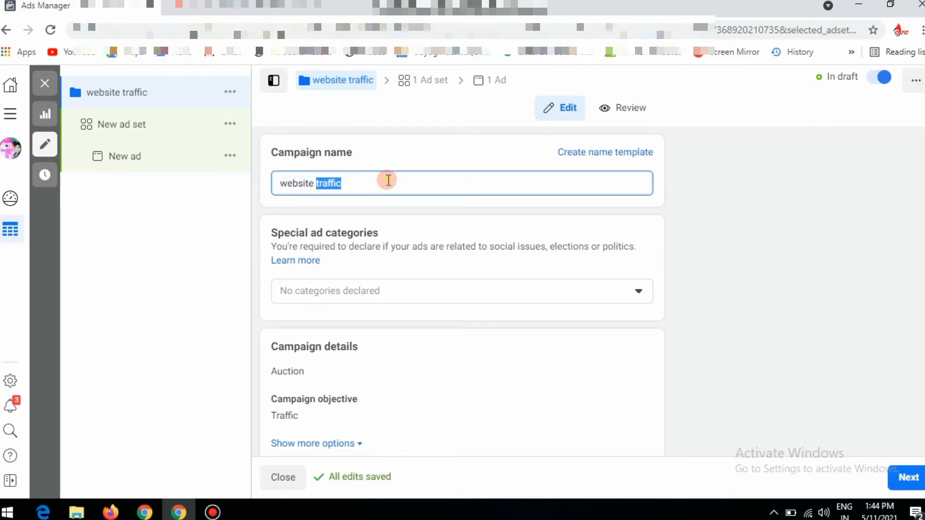
pyautogui.tripleClick(388, 180)
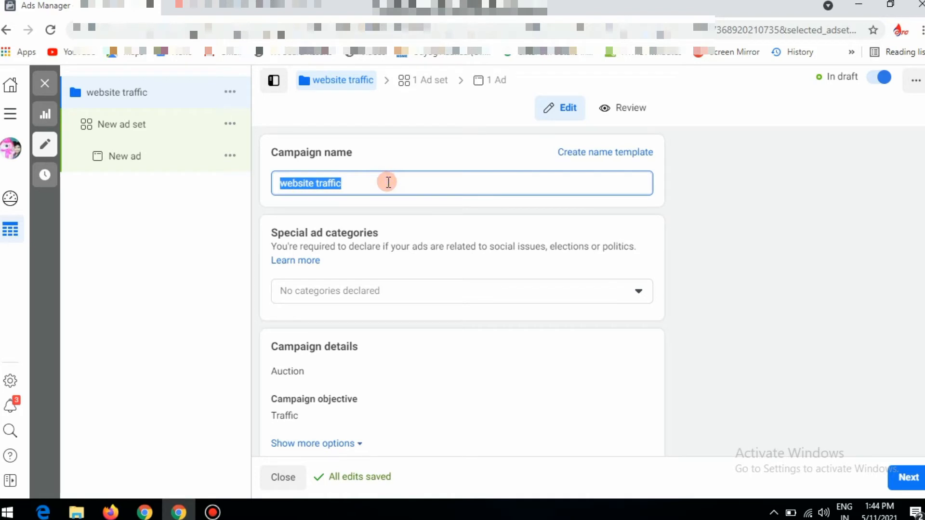
pyautogui.click(388, 182)
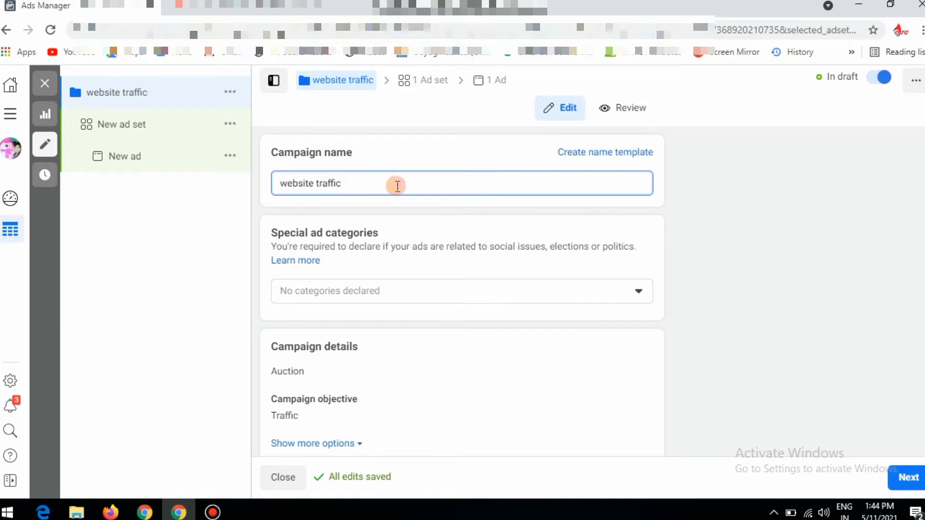
pyautogui.tripleClick(397, 186)
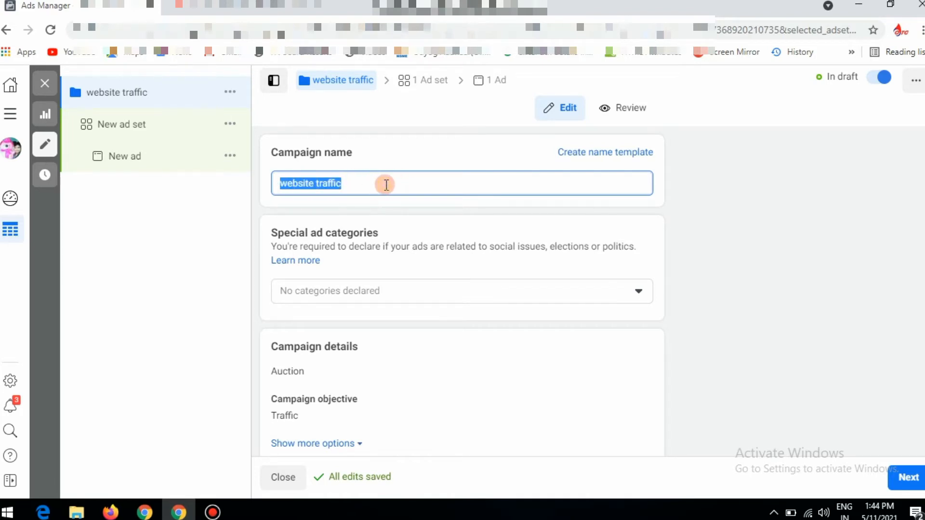
# - Turn on campaign budget optimisation for the website traffic campaign
pyautogui.scroll(-3, 521, 260)
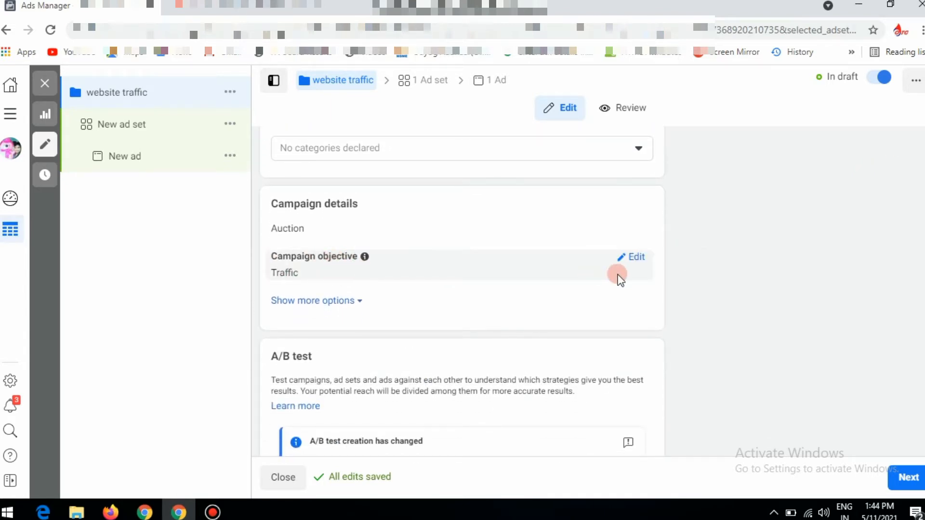
pyautogui.scroll(-3, 462, 289)
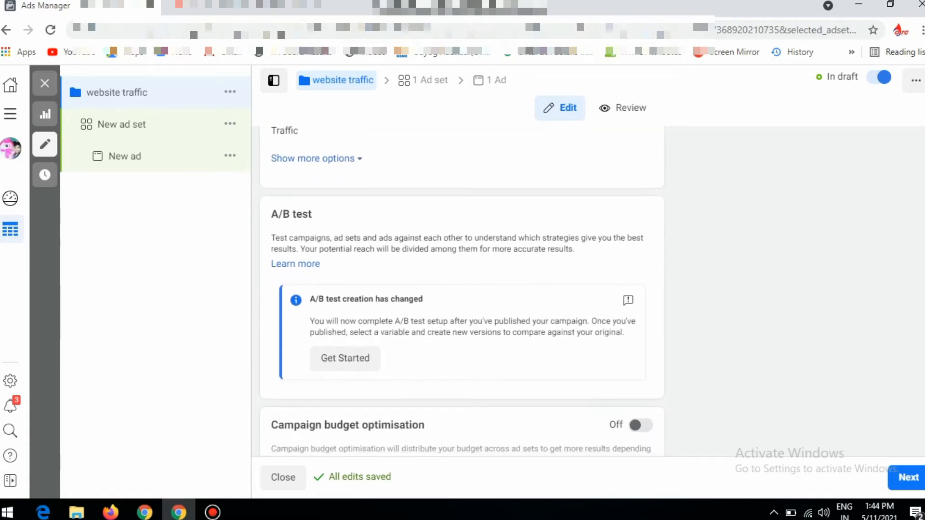
pyautogui.scroll(-1, 477, 280)
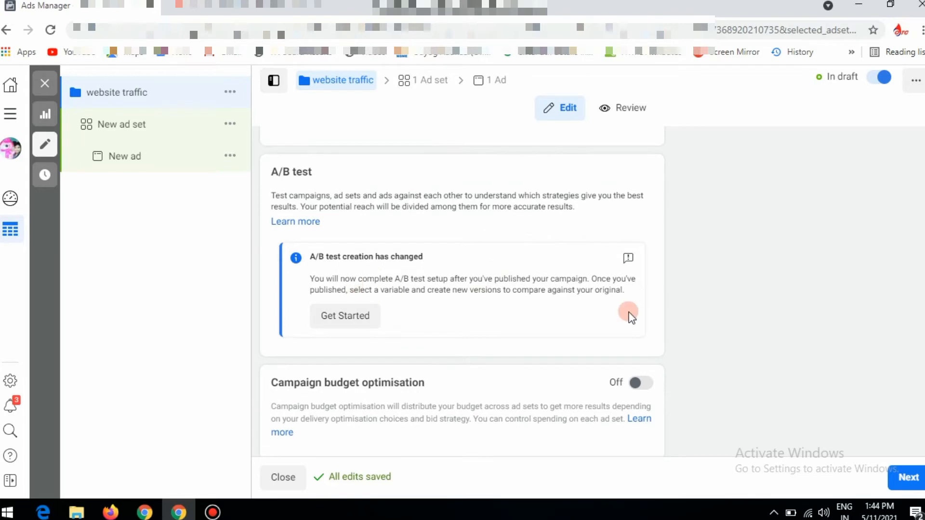
pyautogui.scroll(-1, 921, 328)
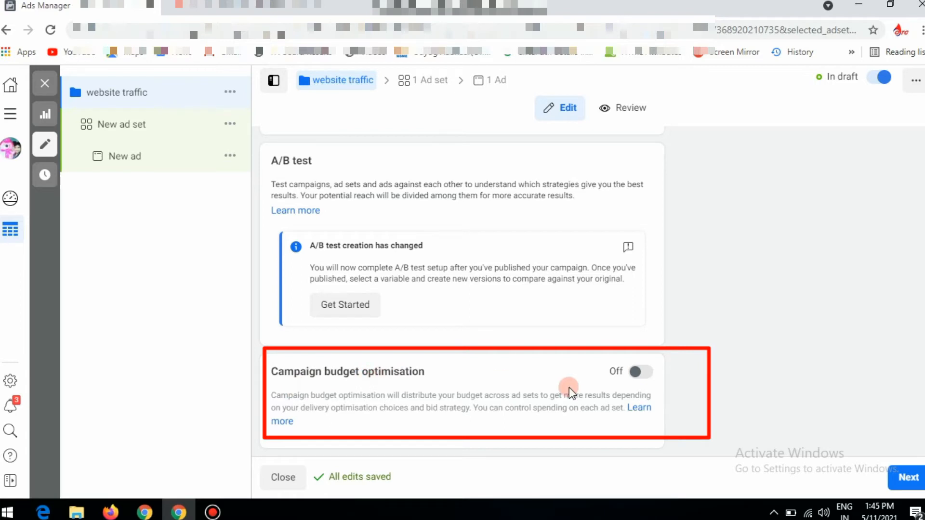
pyautogui.click(643, 373)
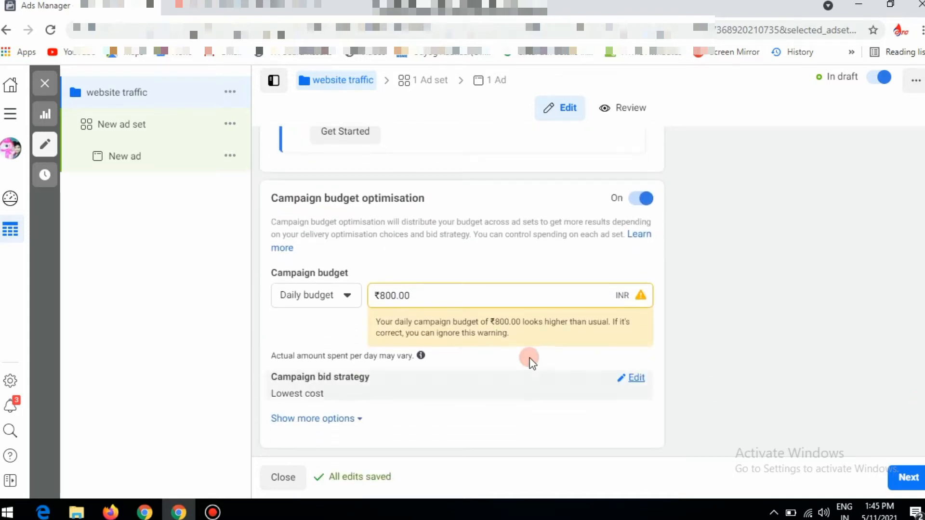
# - Set the campaign budget to a lifetime budget of ₹2000.00 and continue to the ad set settings
pyautogui.click(347, 297)
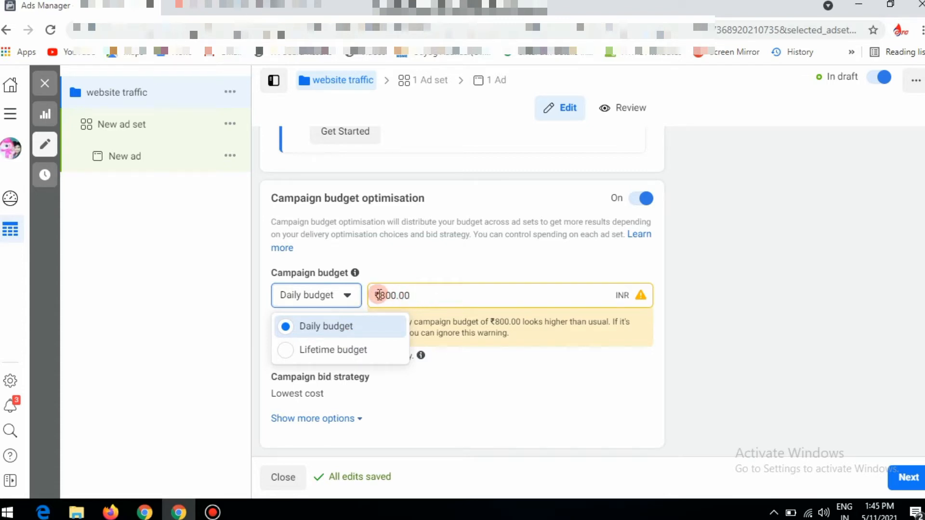
pyautogui.click(332, 351)
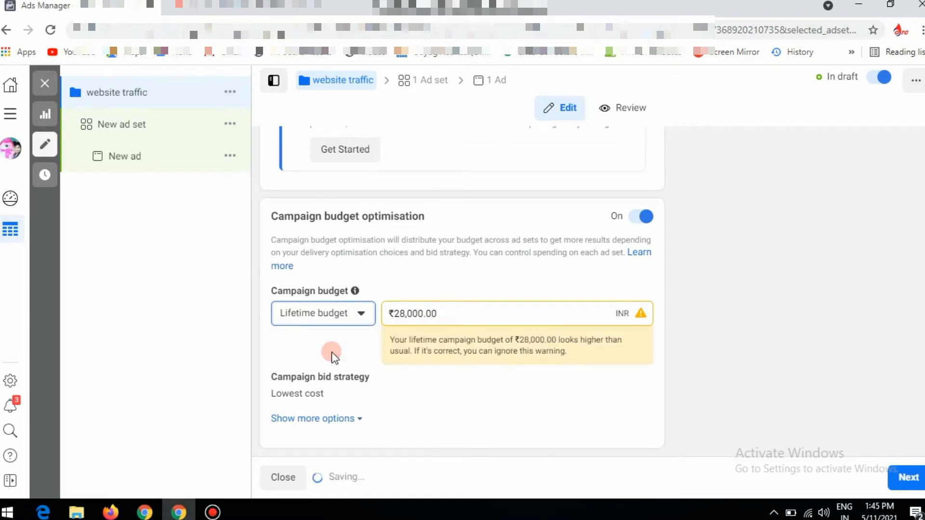
pyautogui.click(408, 314)
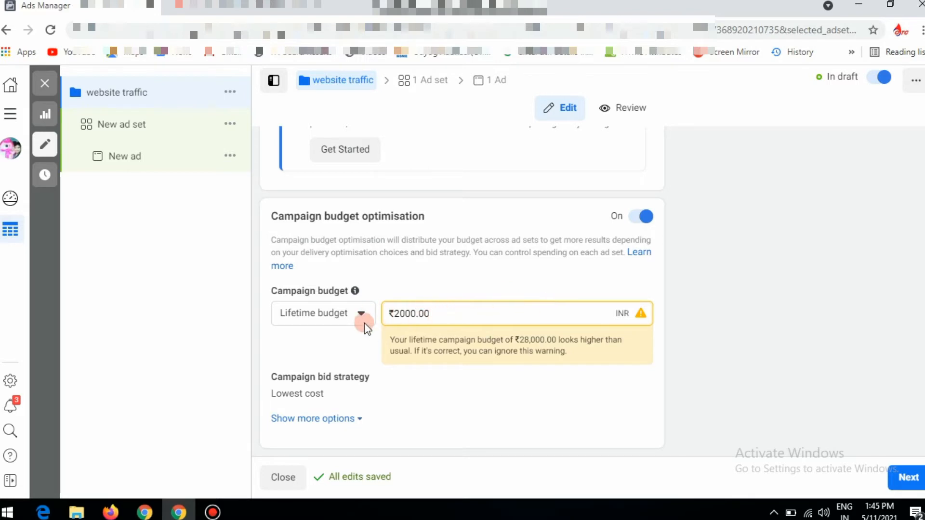
pyautogui.click(742, 335)
pyautogui.click(908, 478)
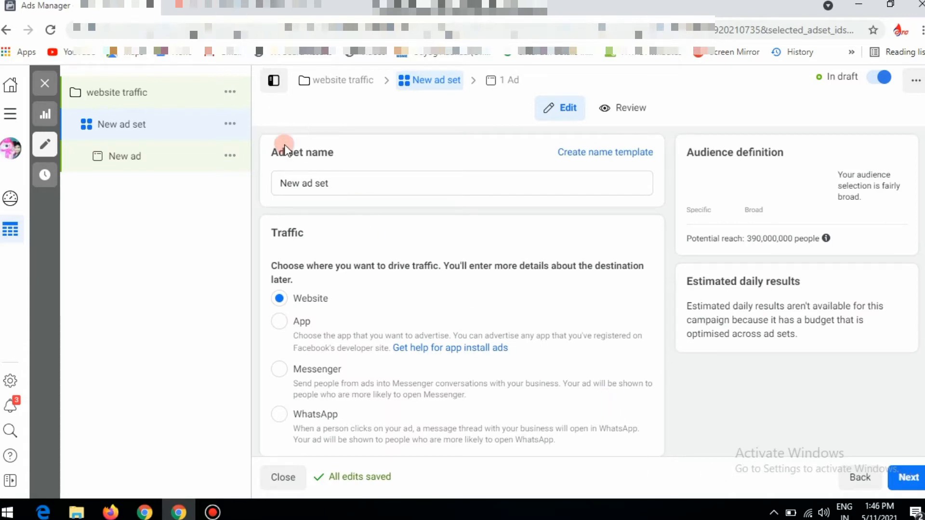
pyautogui.tripleClick(350, 186)
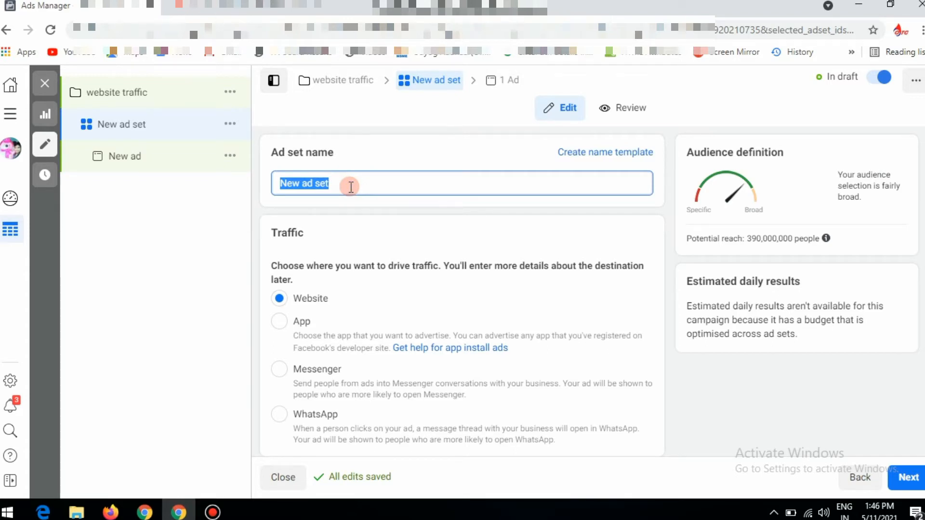
pyautogui.doubleClick(494, 189)
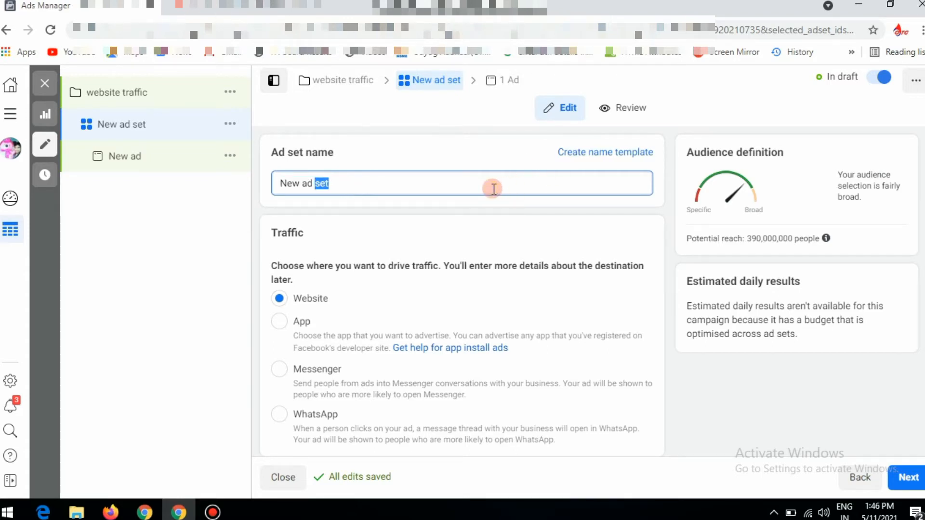
# - Set the ad set's schedule start date to 2/6/2021 (2 June 2021)
pyautogui.scroll(-2, 504, 223)
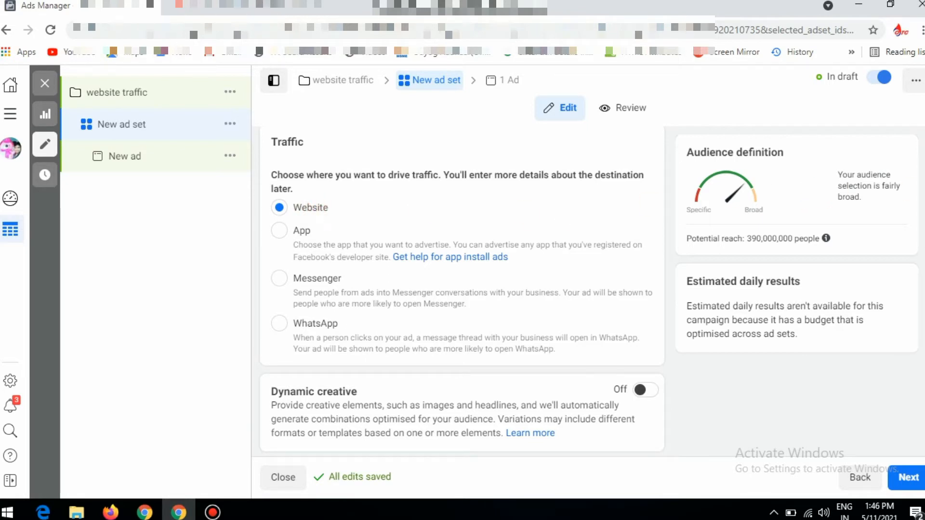
pyautogui.scroll(-9, 331, 256)
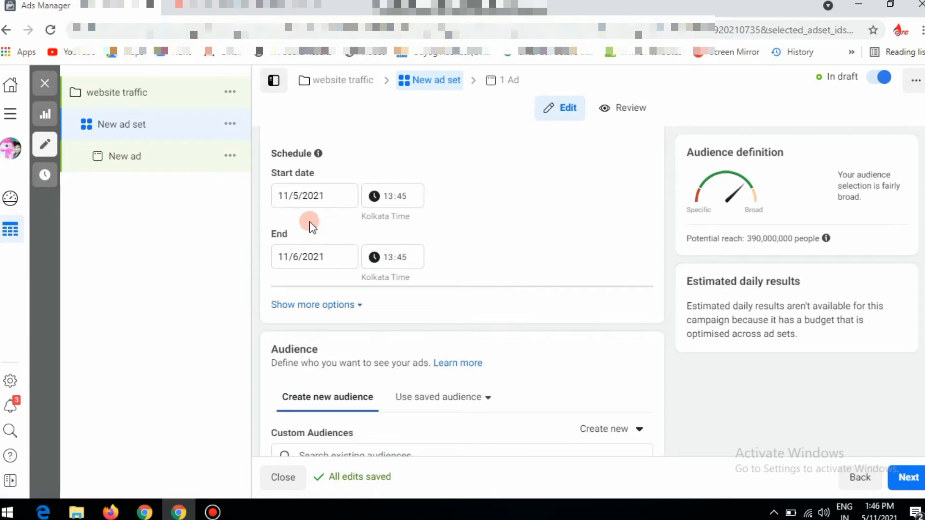
pyautogui.click(320, 197)
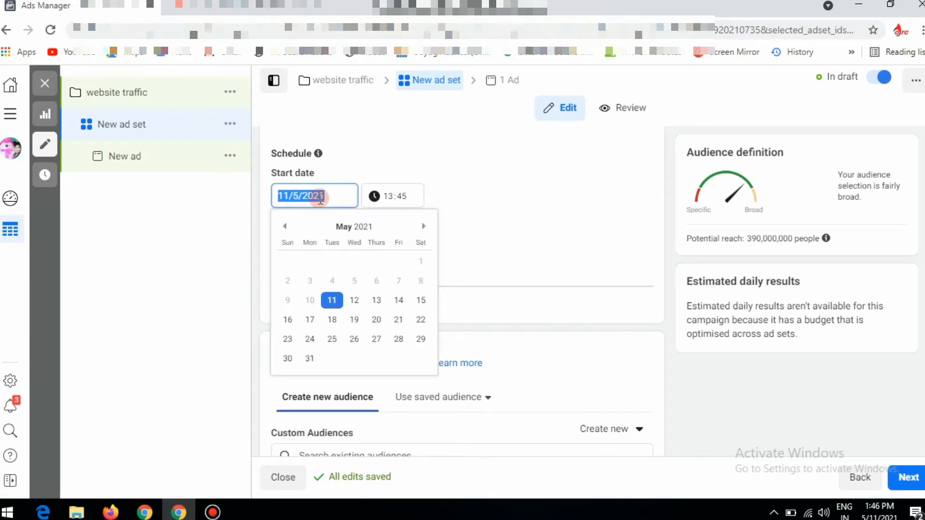
pyautogui.click(425, 226)
pyautogui.click(355, 262)
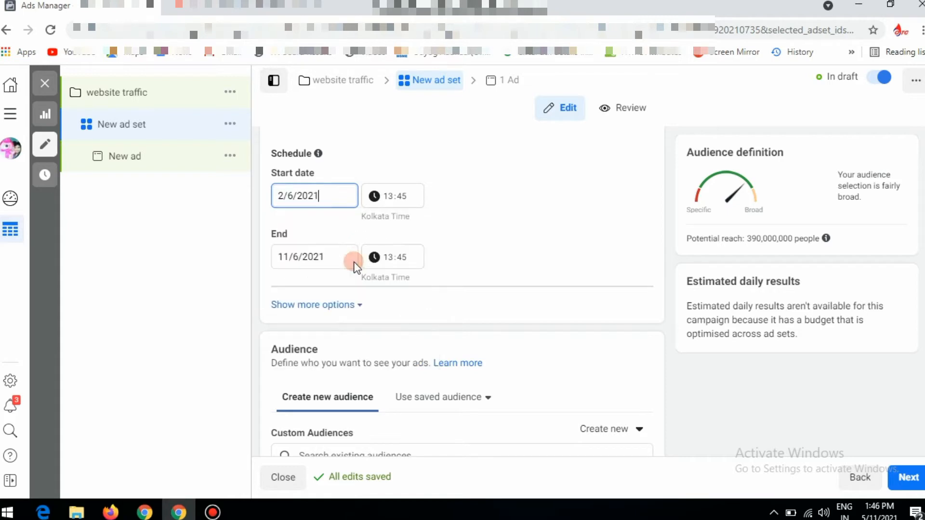
# - Set the ad set's schedule end date to 12/6/2021 (12 June 2021)
pyautogui.click(315, 256)
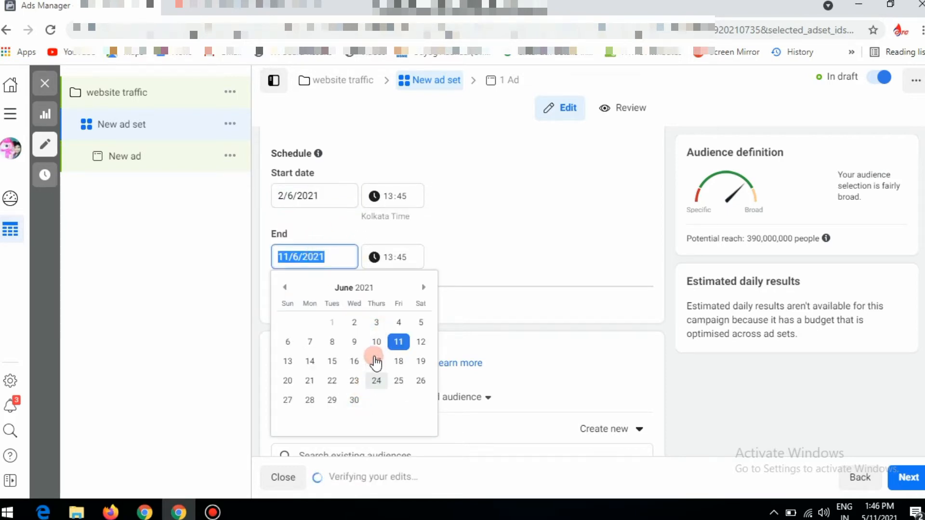
pyautogui.click(420, 342)
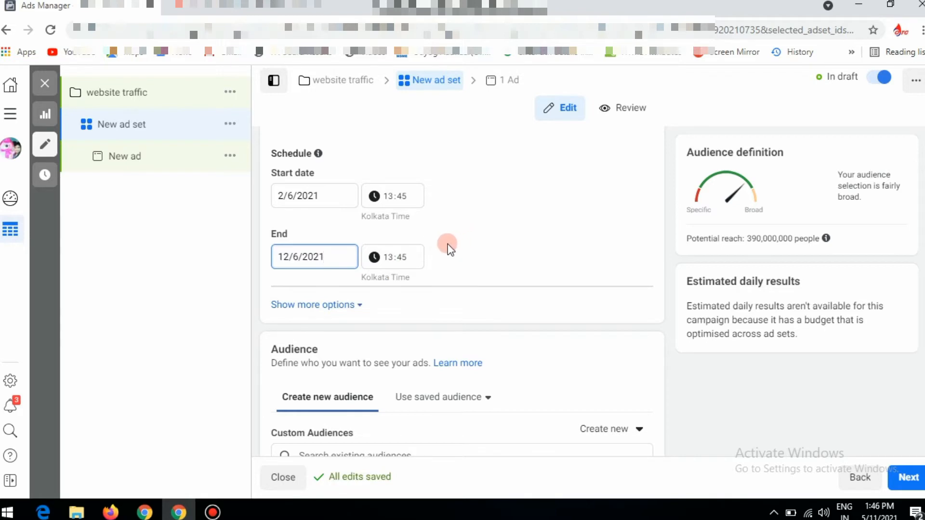
# - Replace India with Tamil Nadu, India as the audience location, targeting people living in or recently in this location
pyautogui.scroll(-5, 461, 293)
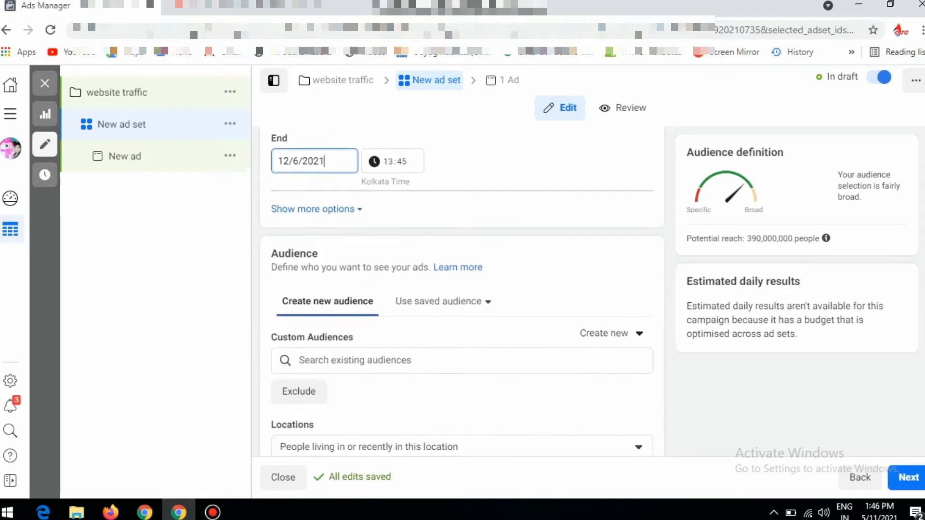
pyautogui.scroll(-1, 462, 293)
pyautogui.scroll(3, 461, 293)
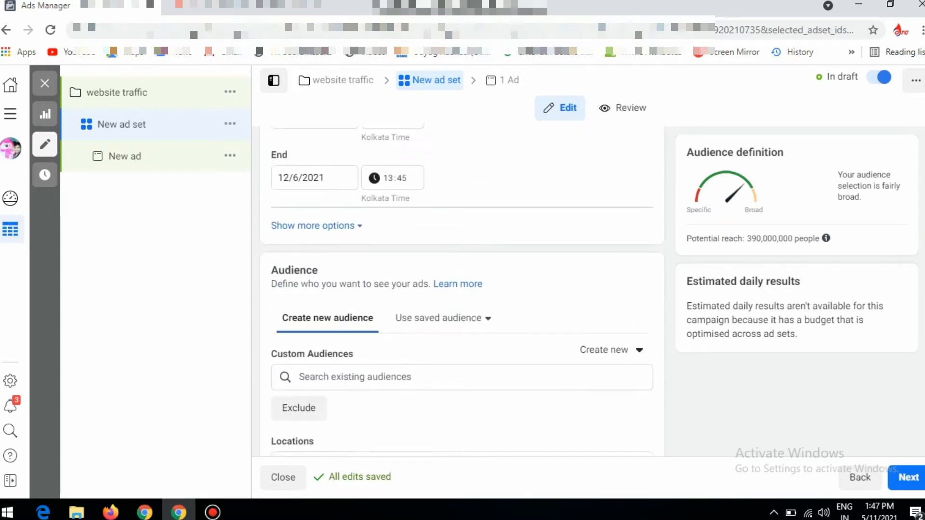
pyautogui.scroll(-2, 461, 293)
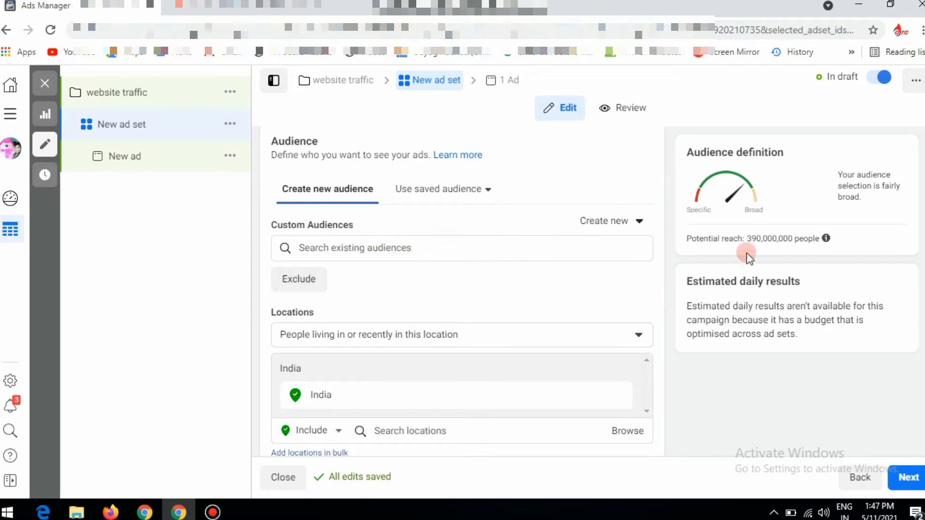
pyautogui.scroll(-3, 462, 289)
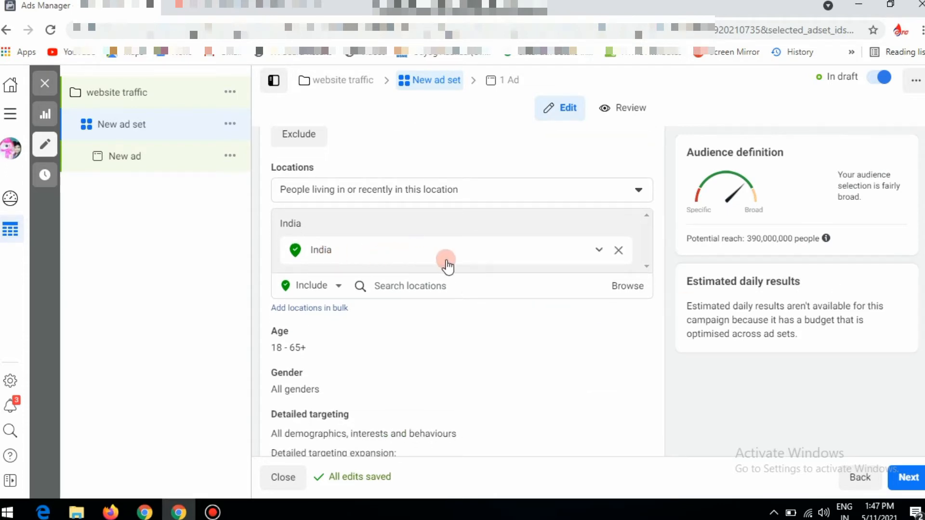
pyautogui.click(618, 253)
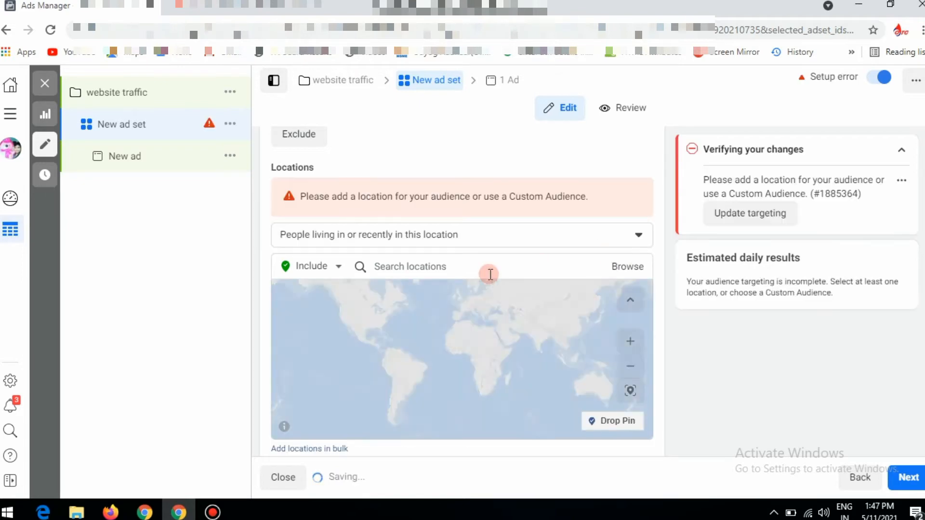
pyautogui.click(452, 270)
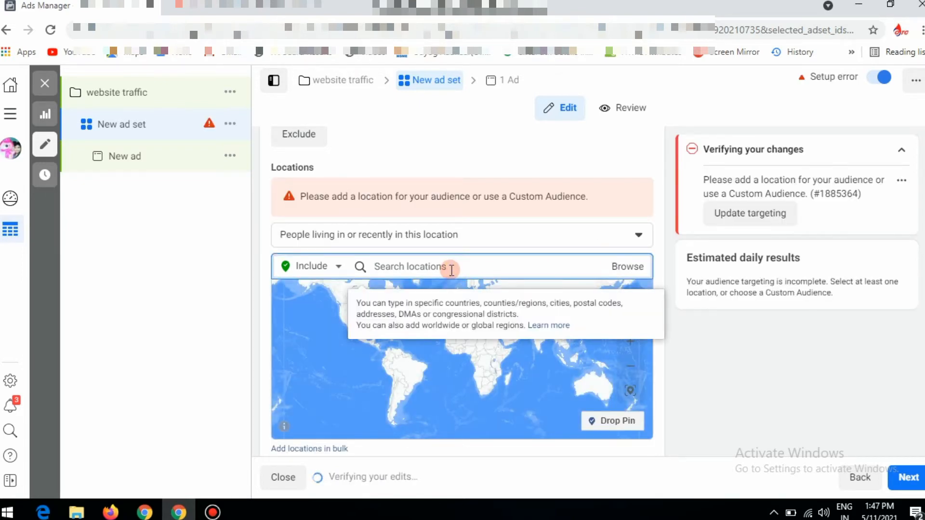
pyautogui.write('tamil')
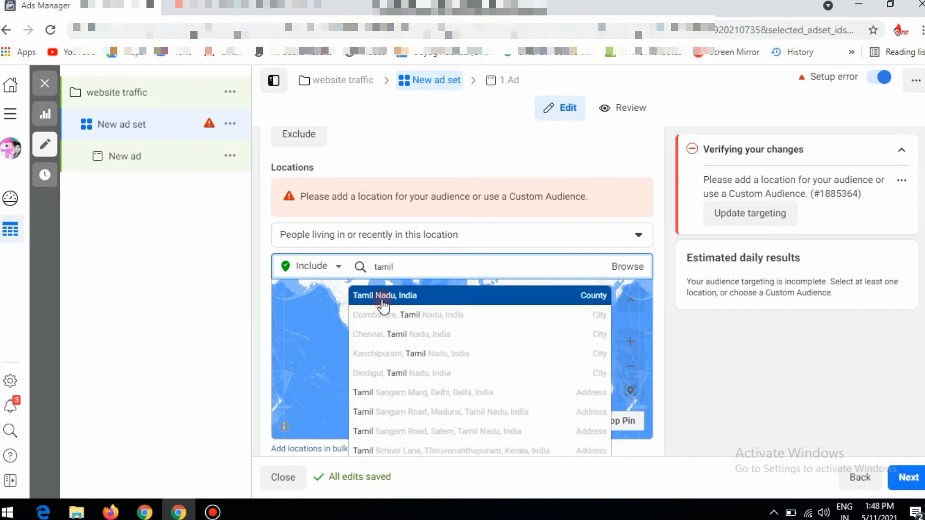
pyautogui.click(383, 296)
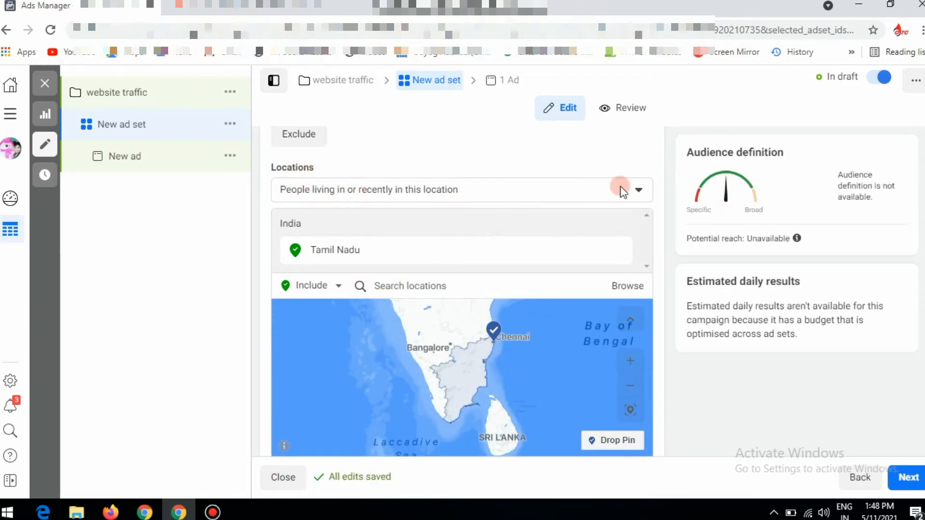
pyautogui.click(634, 188)
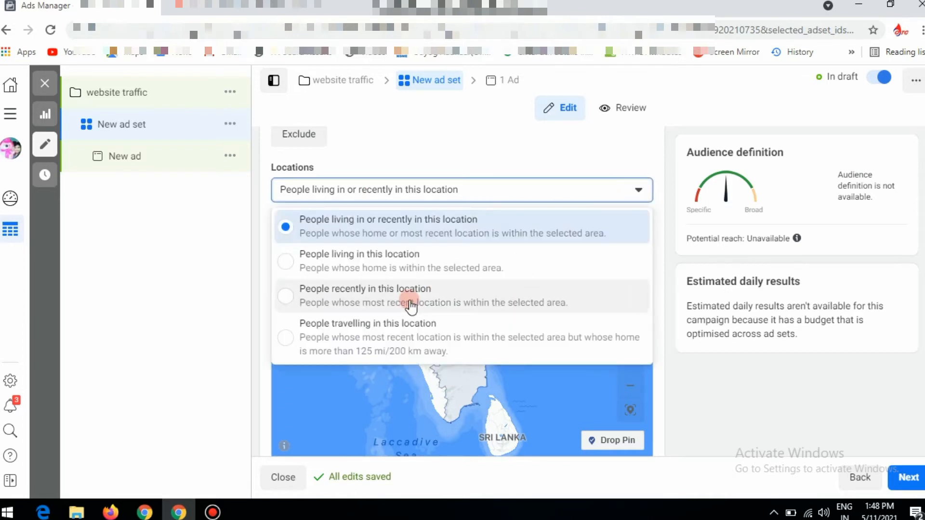
pyautogui.click(368, 233)
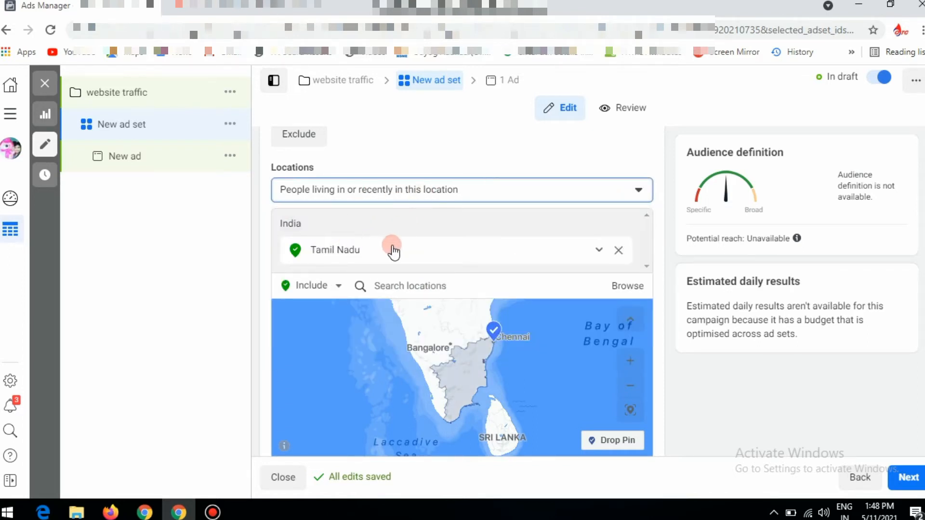
# - Open the audience's gender setting for editing and add Tamil as the audience language
pyautogui.scroll(-5, 461, 289)
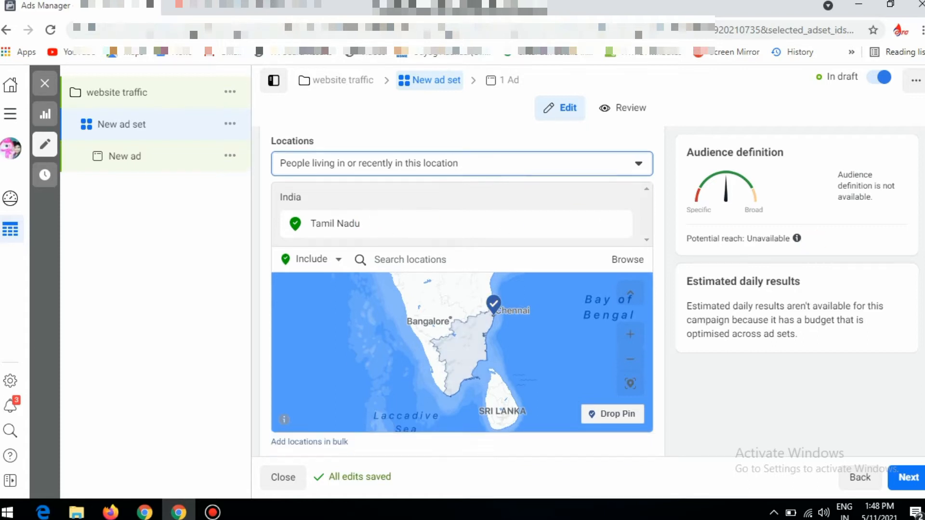
pyautogui.scroll(-1, 518, 284)
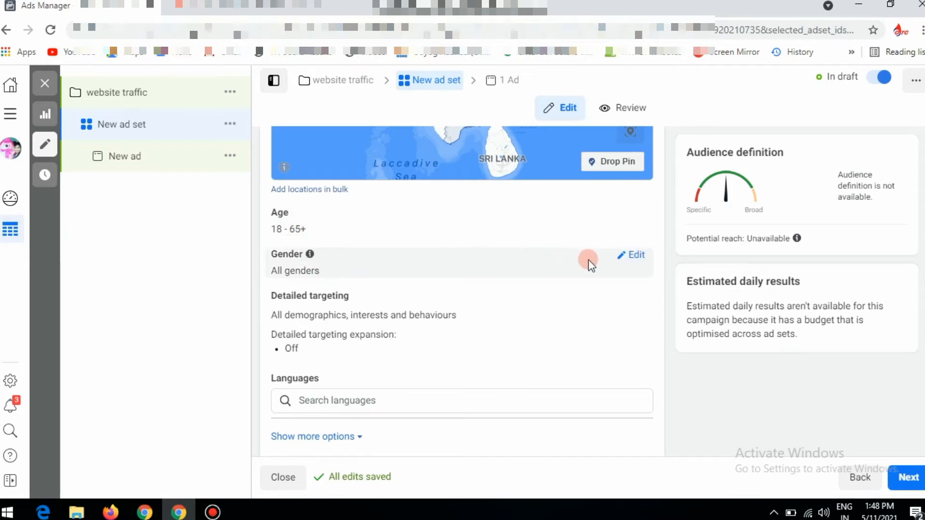
pyautogui.click(624, 258)
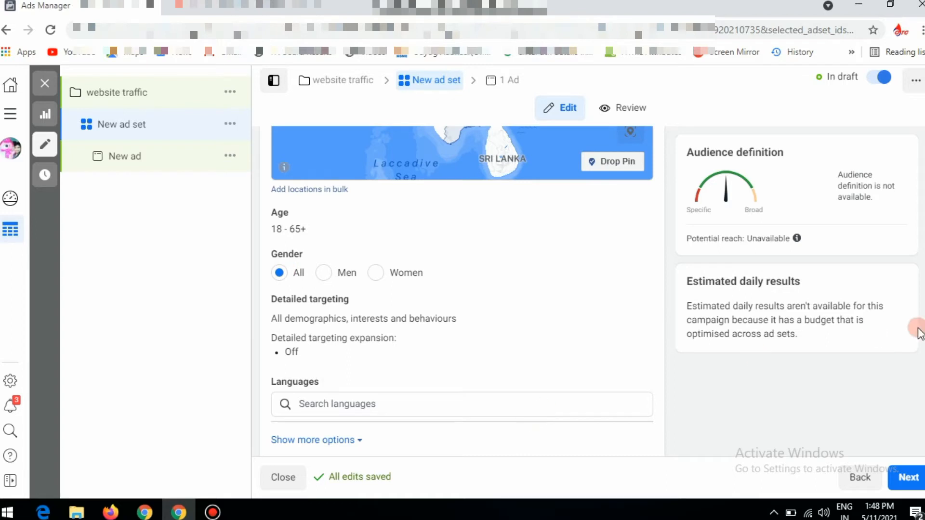
pyautogui.scroll(-3, 917, 327)
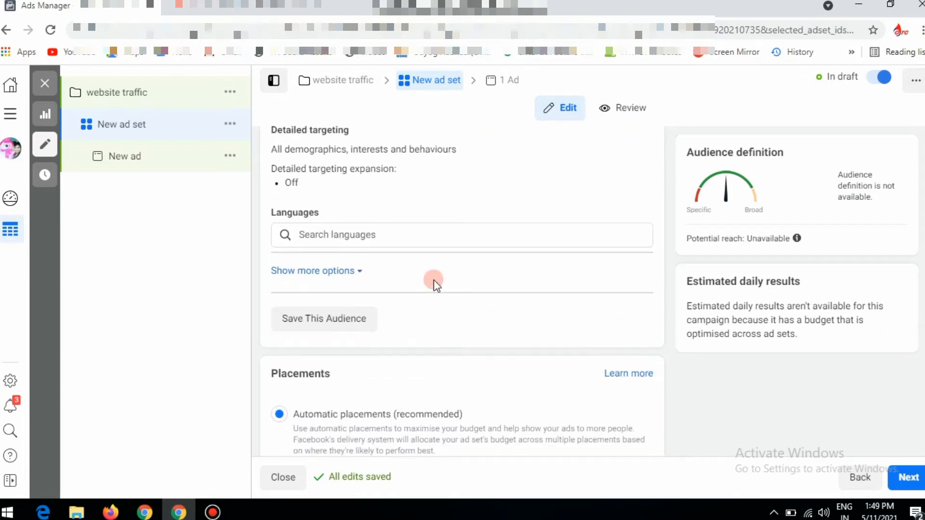
pyautogui.click(327, 235)
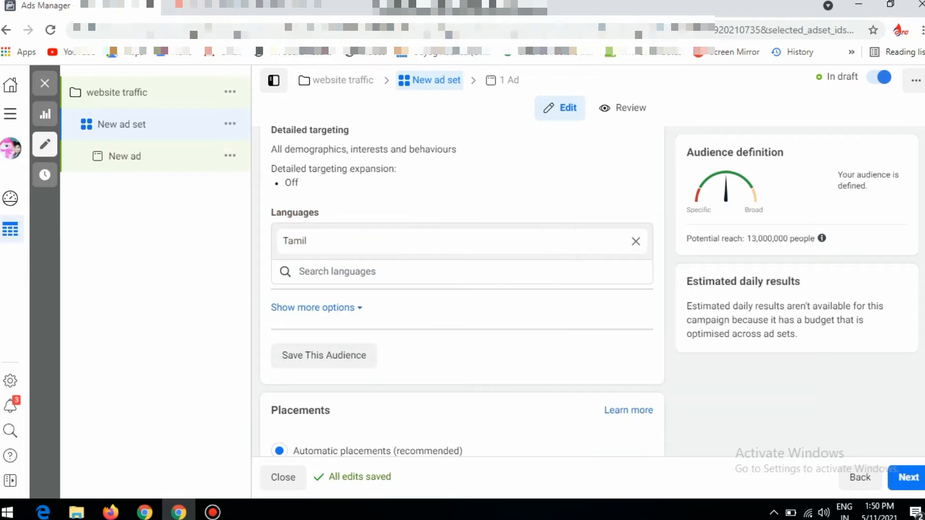
# - Switch the ad set from automatic to manual placements
pyautogui.scroll(-4, 461, 289)
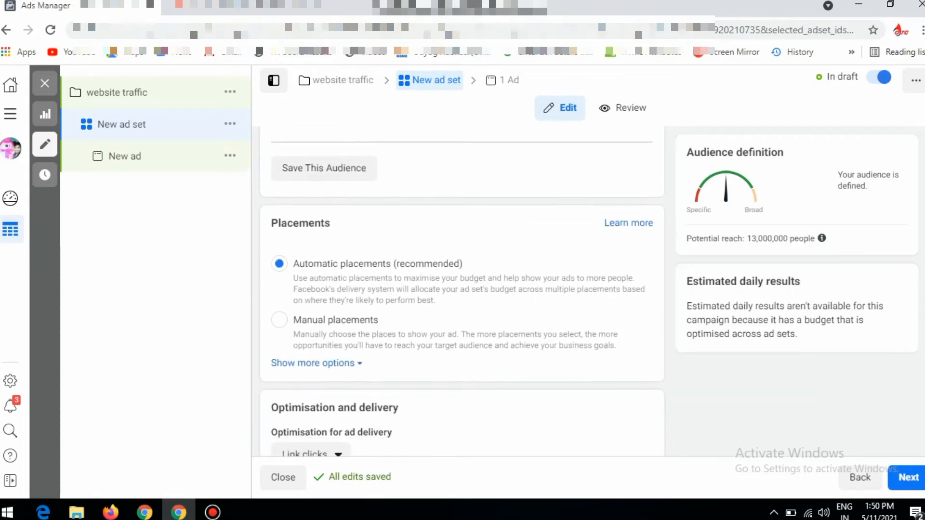
pyautogui.scroll(-1, 461, 289)
pyautogui.click(282, 208)
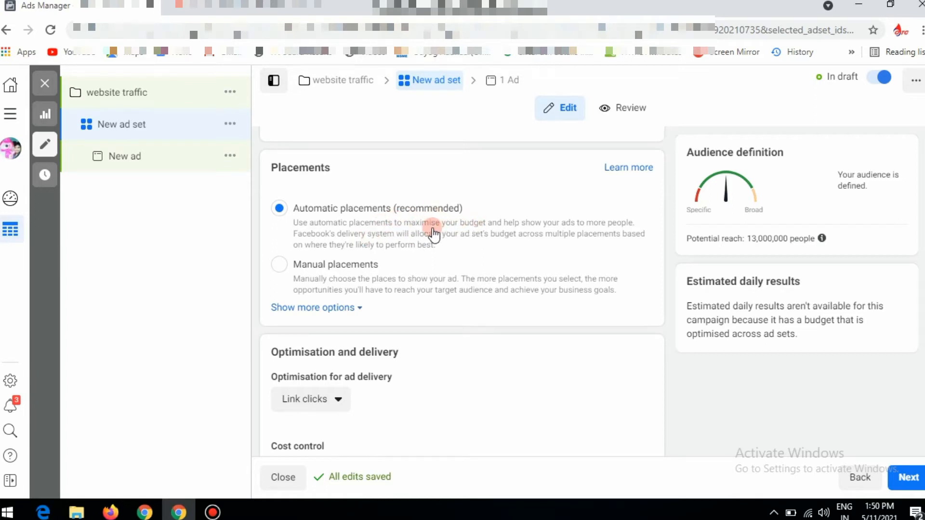
pyautogui.click(335, 271)
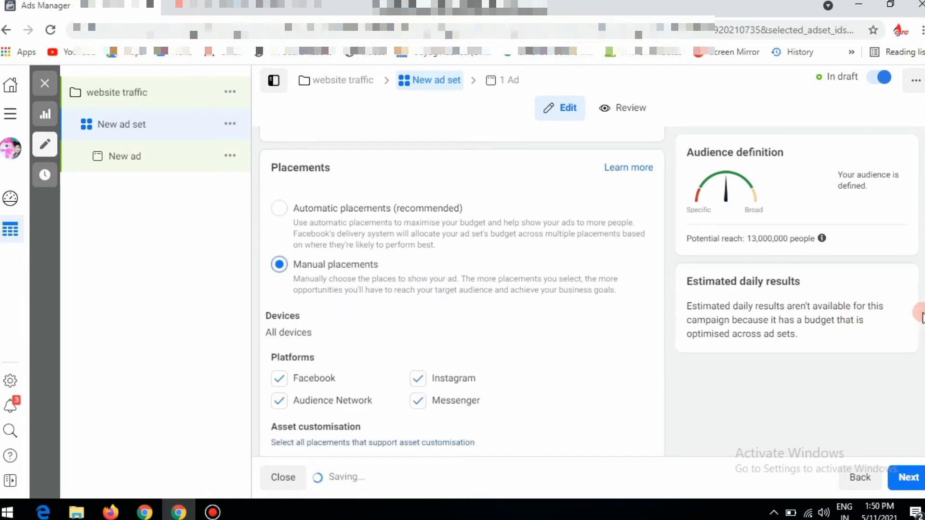
# - Exclude Instagram from the platforms used for the manual placements
pyautogui.scroll(-3, 922, 314)
pyautogui.scroll(1, 922, 313)
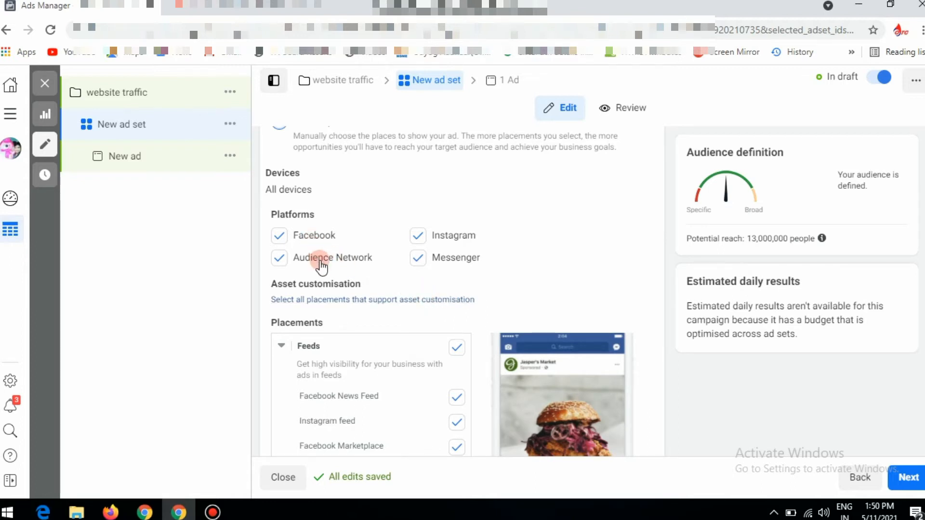
pyautogui.click(417, 236)
pyautogui.click(417, 235)
pyautogui.click(418, 236)
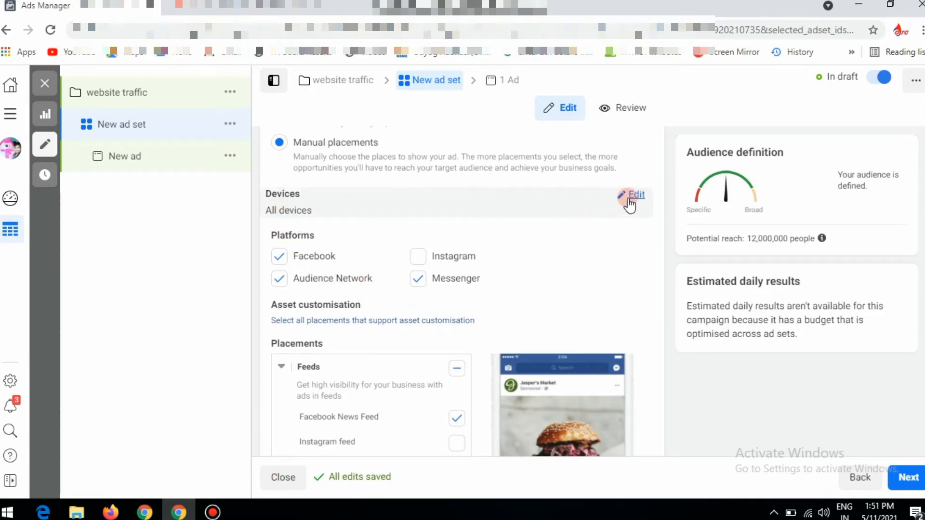
# - Check which device types can be chosen for the manual placements, without altering the selection
pyautogui.click(635, 195)
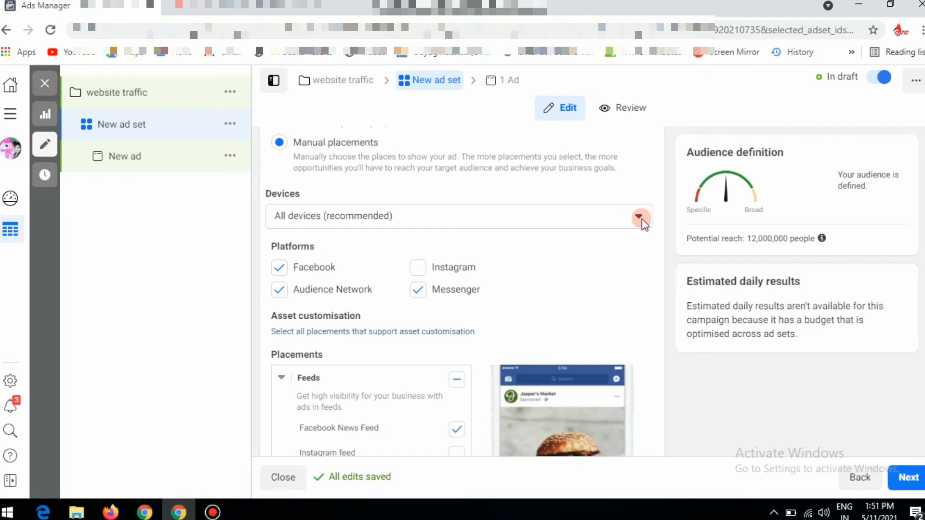
pyautogui.click(640, 217)
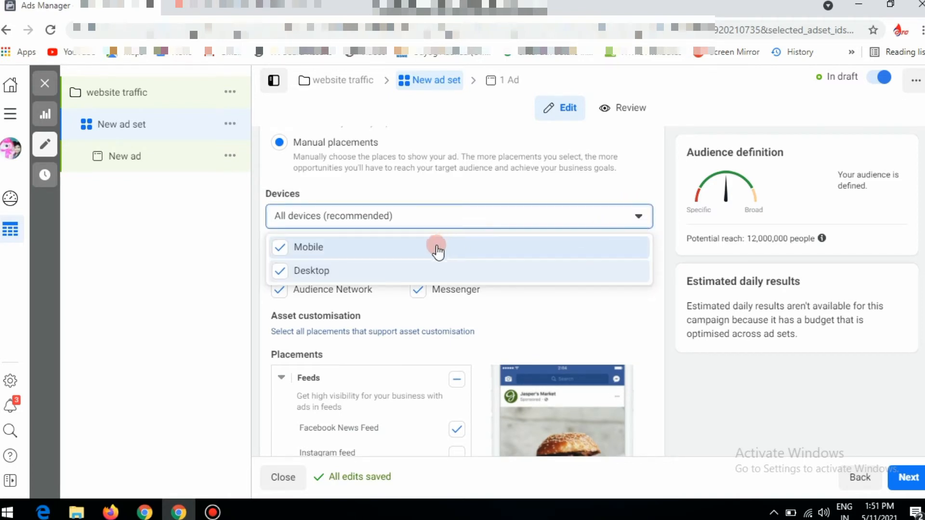
pyautogui.click(240, 248)
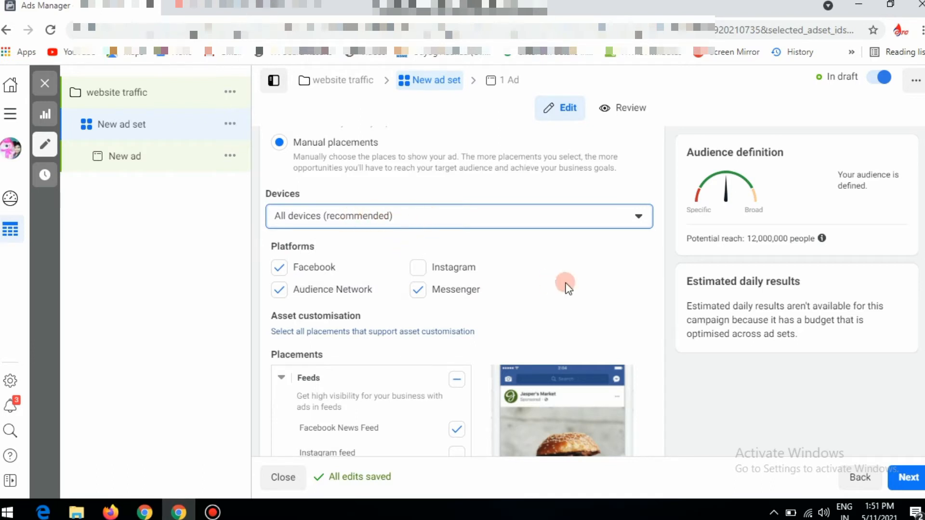
# - Examine the individual placements under feeds, stories, in-stream, search, messages, in-article, and apps and sites
pyautogui.scroll(-1, 459, 289)
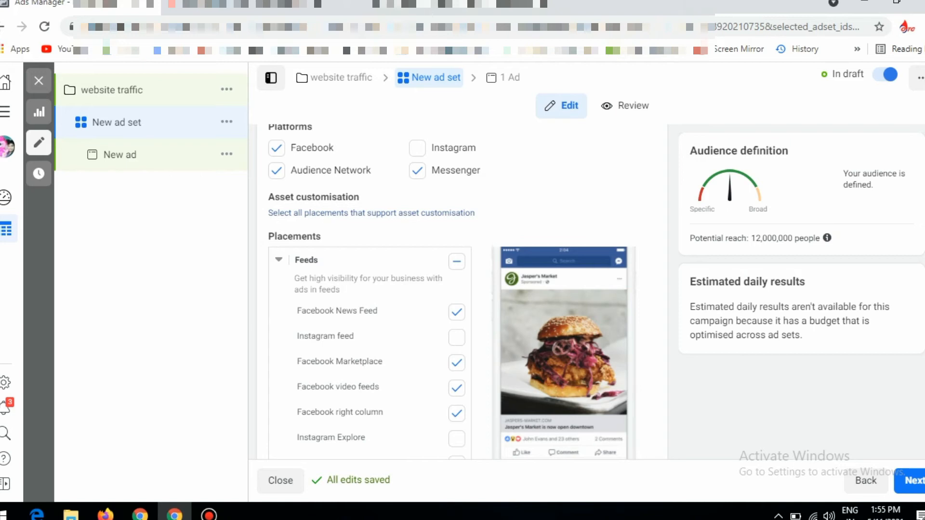
pyautogui.scroll(-3, 452, 292)
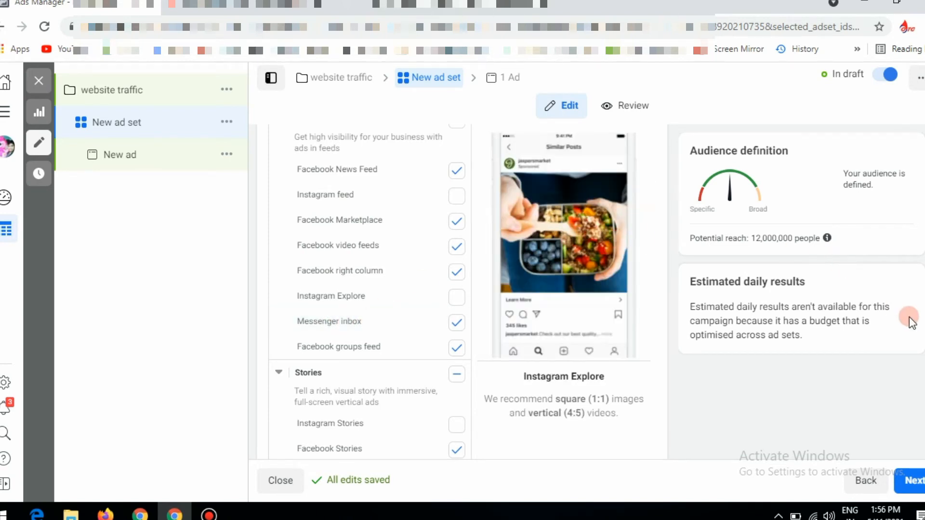
pyautogui.scroll(-4, 370, 292)
pyautogui.scroll(-3, 370, 292)
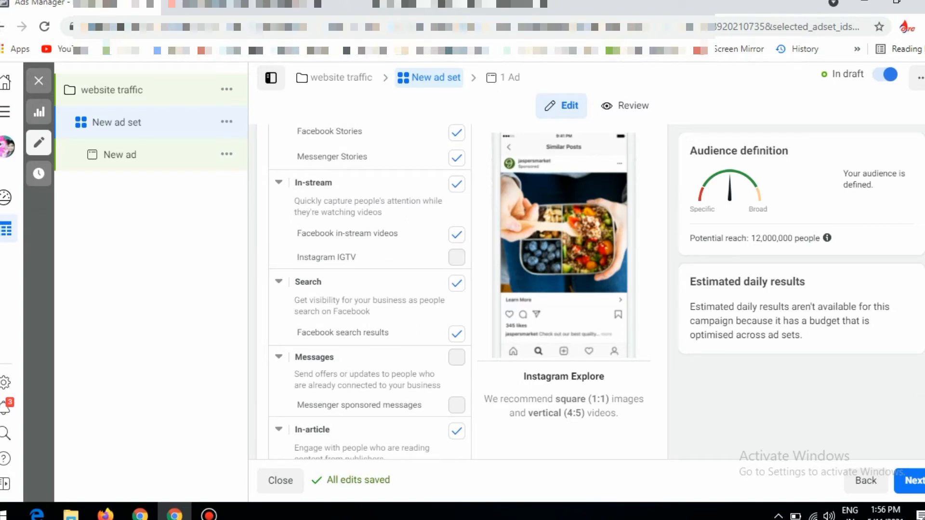
pyautogui.scroll(-5, 463, 289)
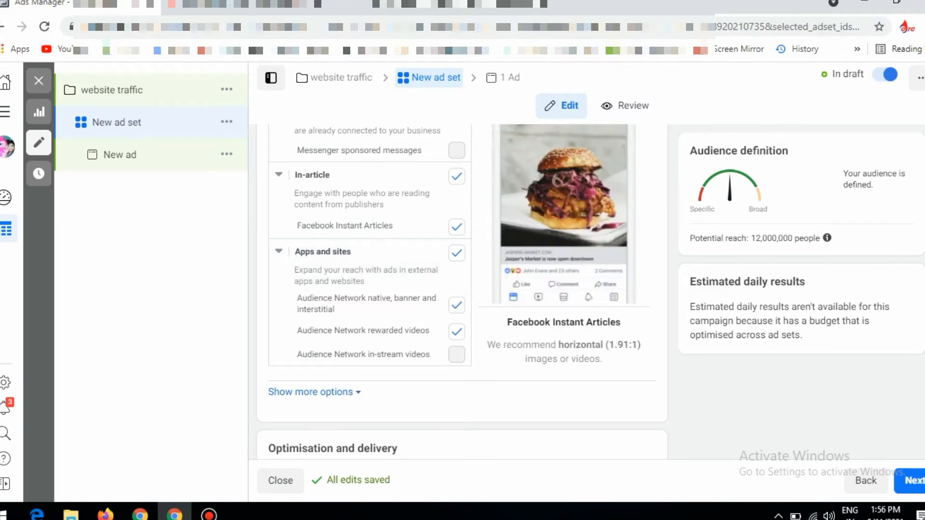
pyautogui.scroll(4, 369, 289)
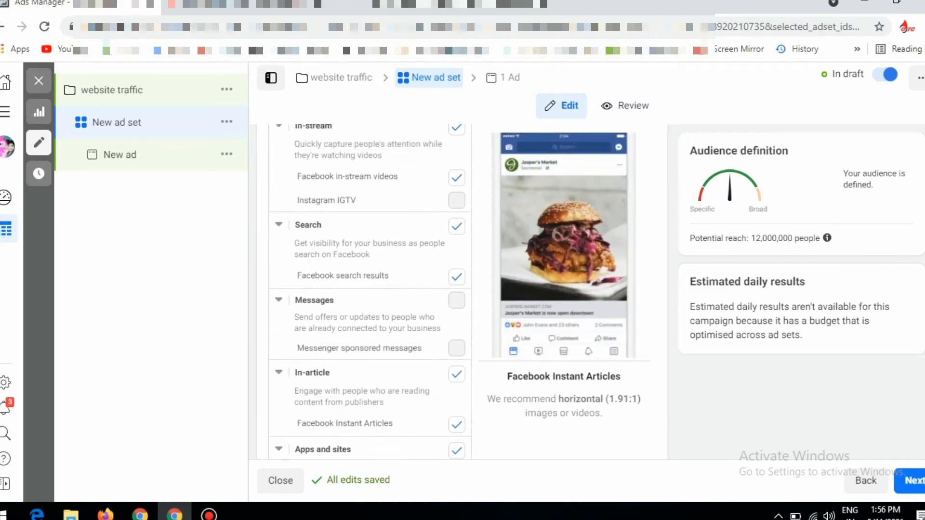
pyautogui.scroll(1, 369, 289)
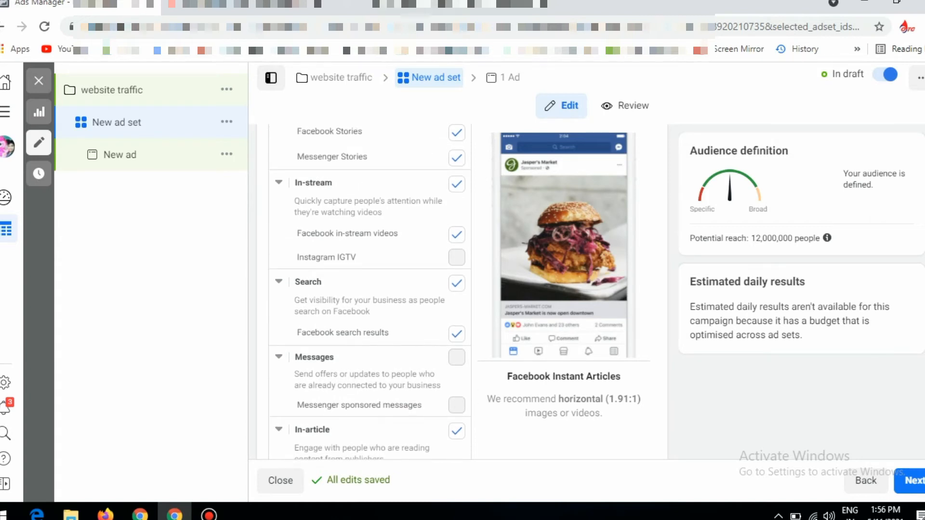
pyautogui.scroll(-1, 348, 301)
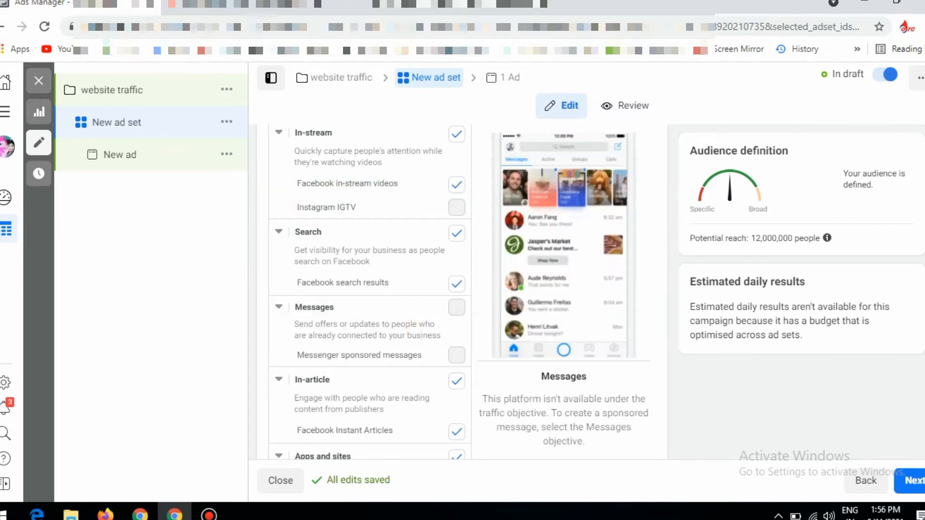
pyautogui.scroll(-3, 463, 289)
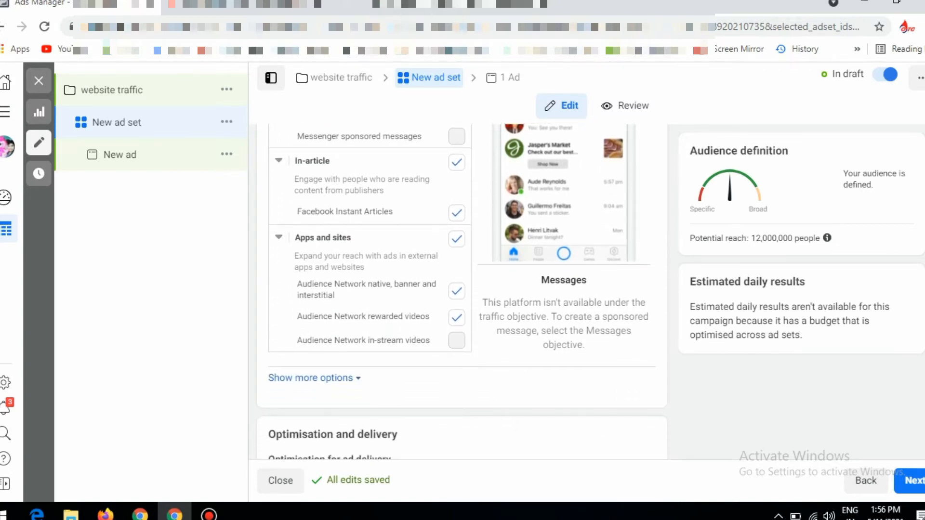
# - Check the available optimisation options for ad delivery and choose Link clicks
pyautogui.scroll(-5, 463, 289)
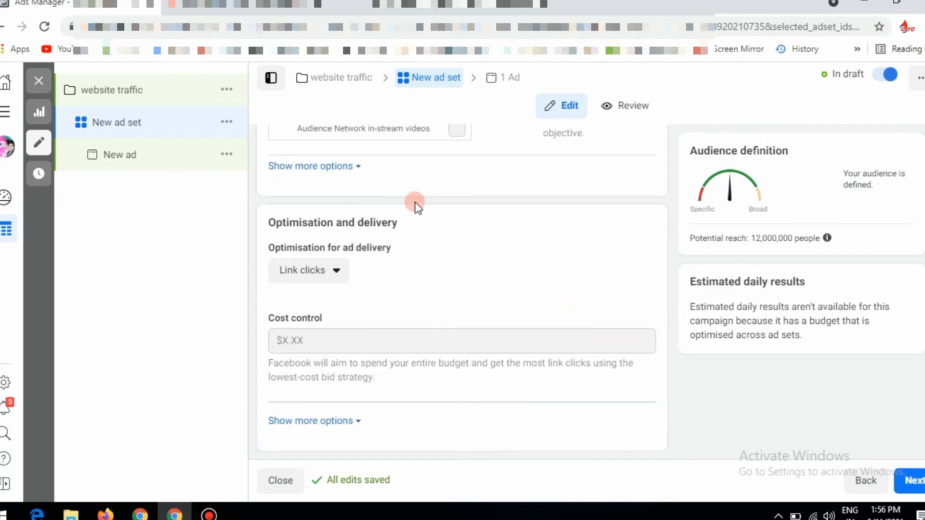
pyautogui.click(339, 271)
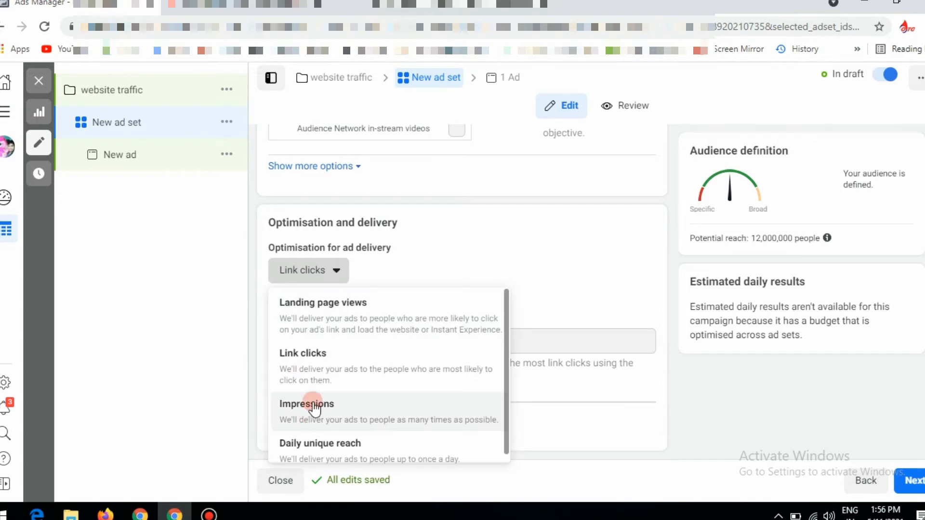
pyautogui.scroll(-1, 303, 420)
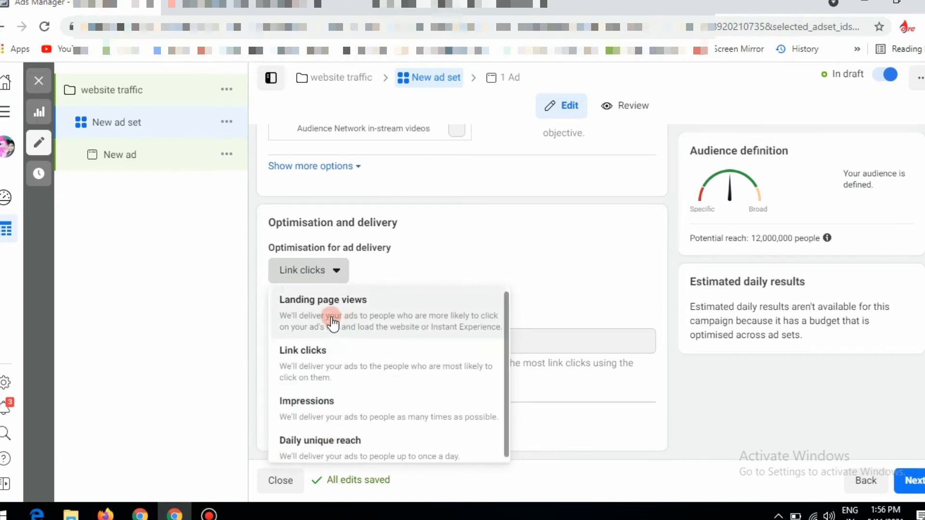
pyautogui.scroll(1, 307, 359)
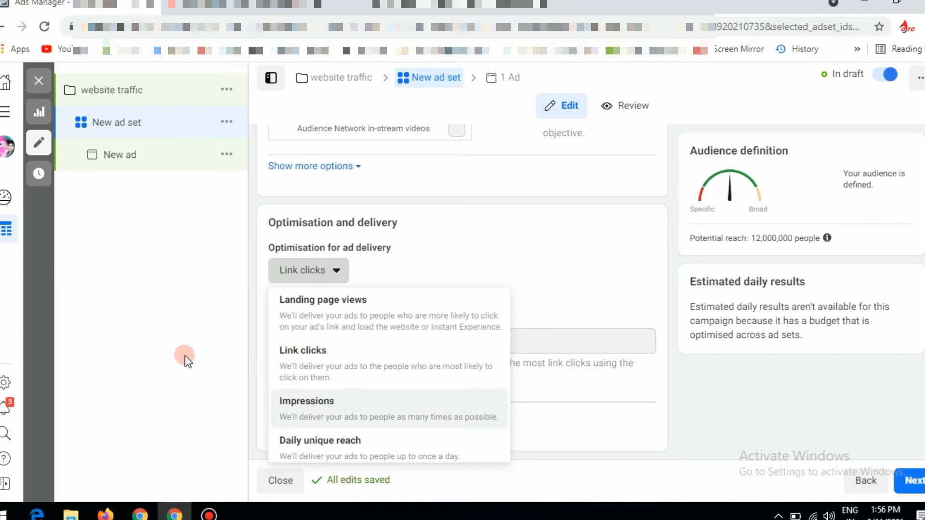
pyautogui.click(304, 362)
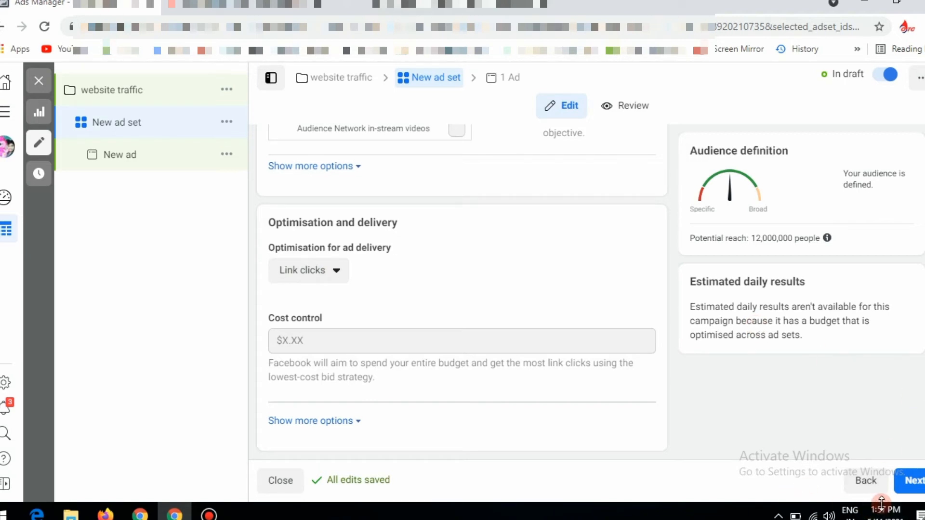
# - Continue to the ad level and rename the ad as "website"
pyautogui.click(915, 482)
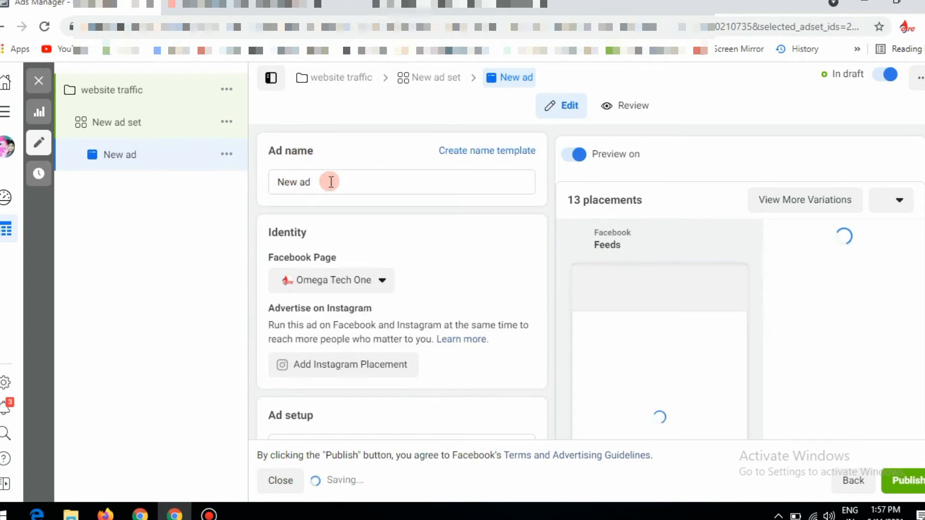
pyautogui.tripleClick(351, 178)
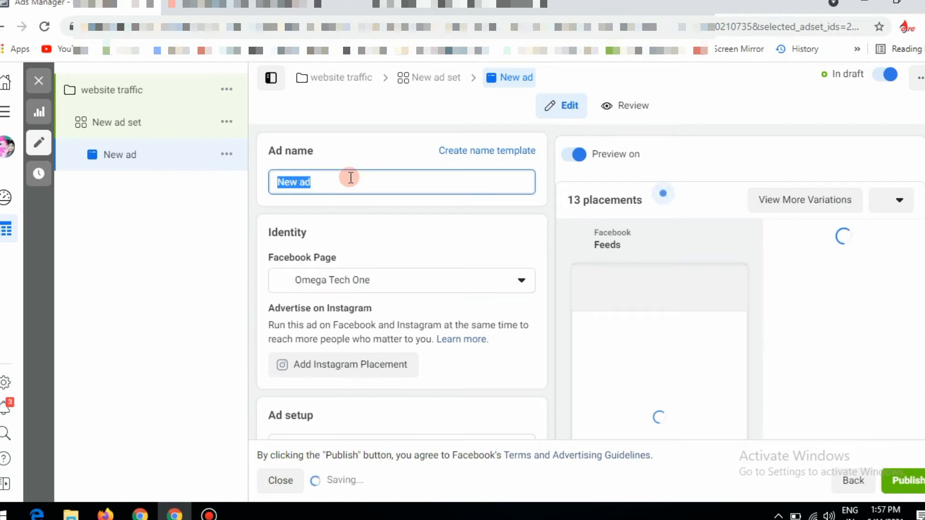
pyautogui.write('we')
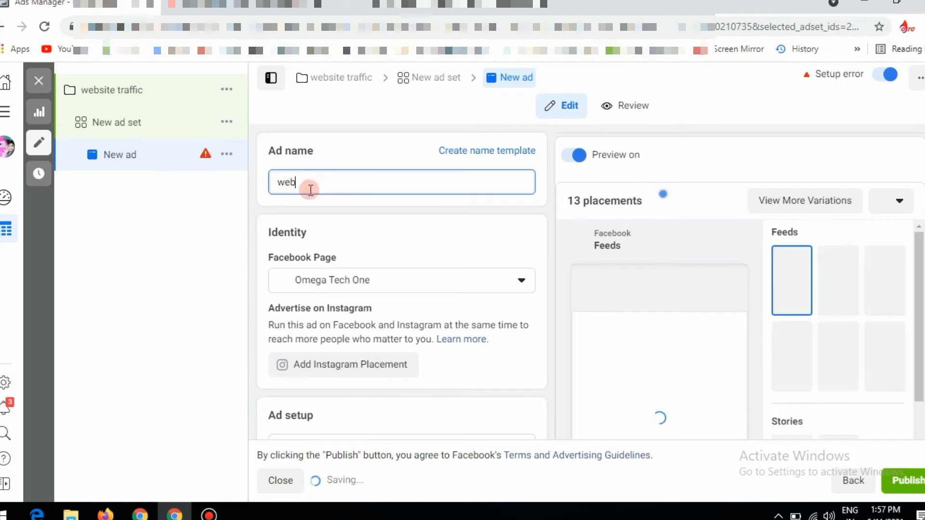
pyautogui.write('b')
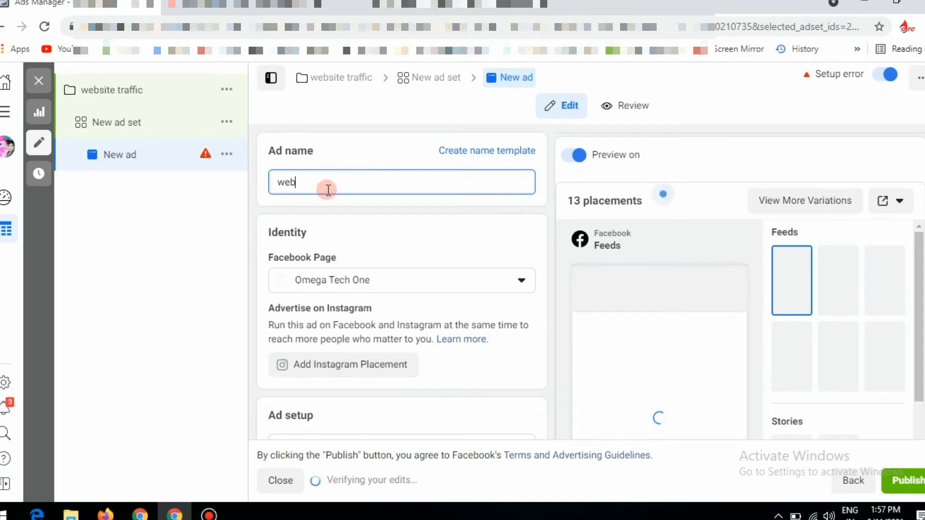
pyautogui.write('site')
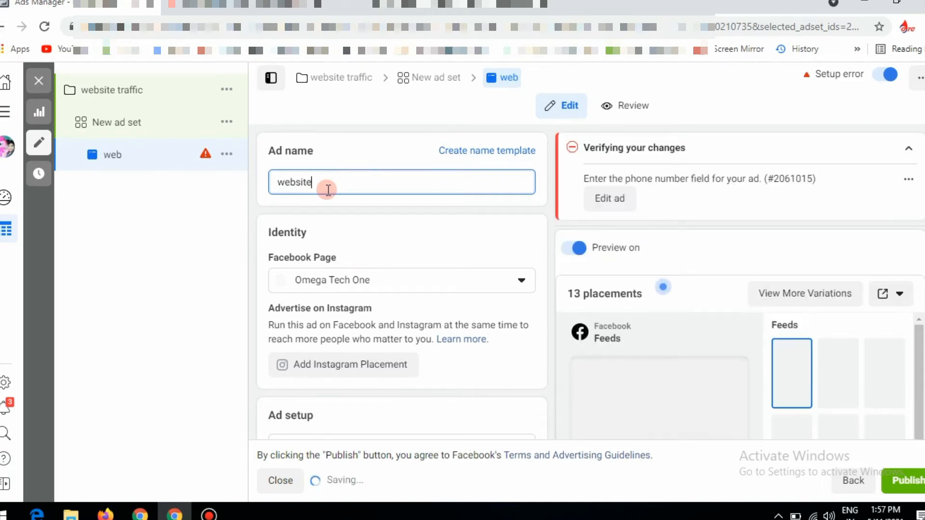
pyautogui.click(252, 274)
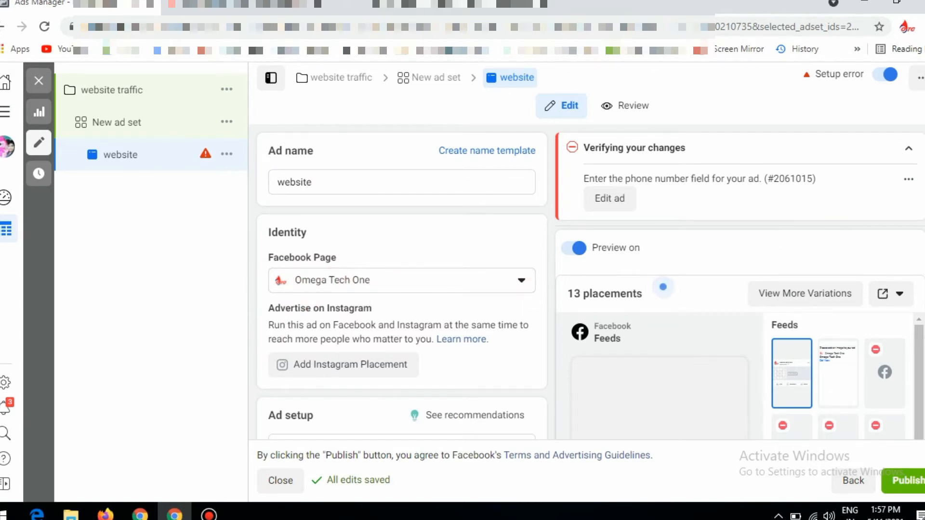
# - Review the ad formats, keep Single image or video, and add an image as the ad creative's media
pyautogui.scroll(-5, 663, 287)
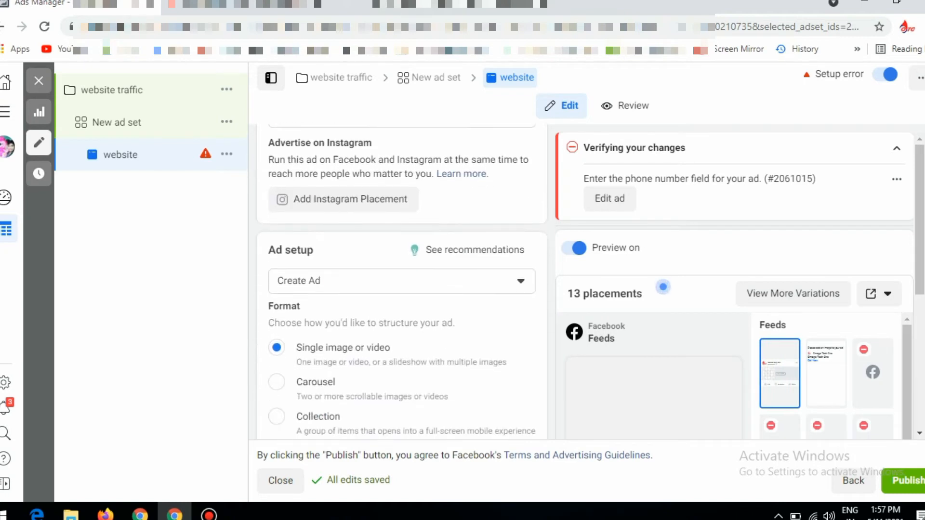
pyautogui.scroll(-3, 662, 287)
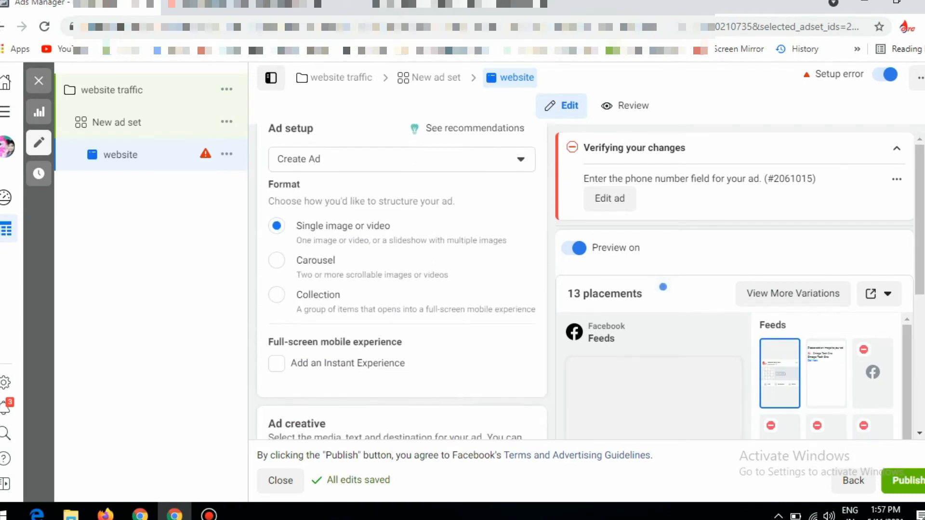
pyautogui.scroll(-2, 663, 287)
pyautogui.scroll(3, 663, 287)
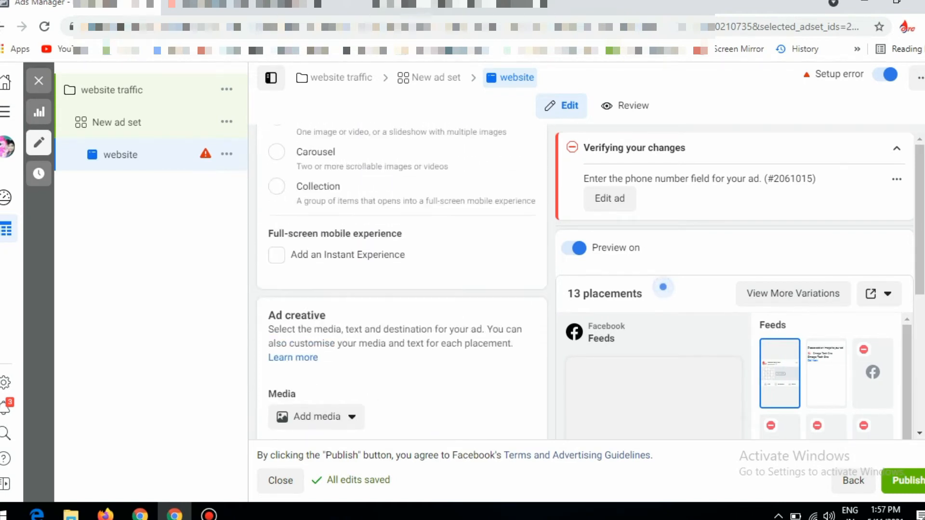
pyautogui.scroll(1, 402, 283)
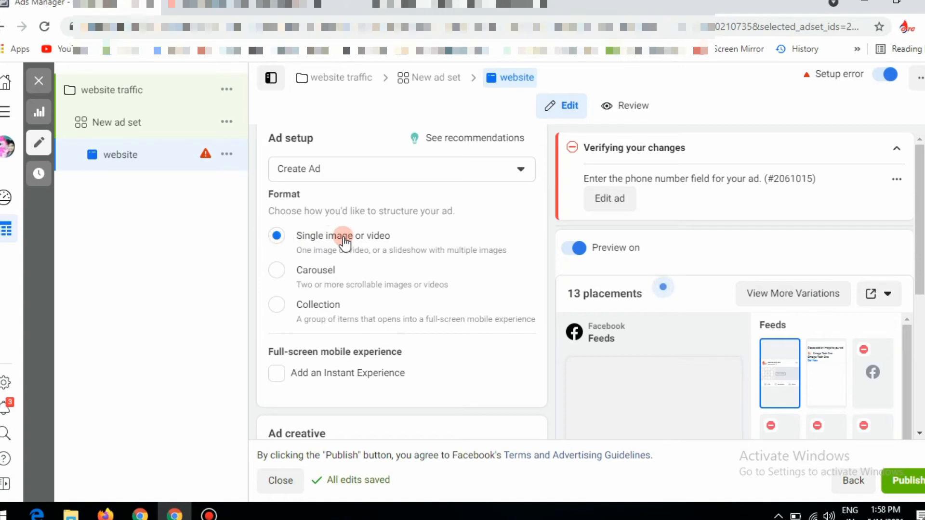
pyautogui.scroll(-5, 402, 282)
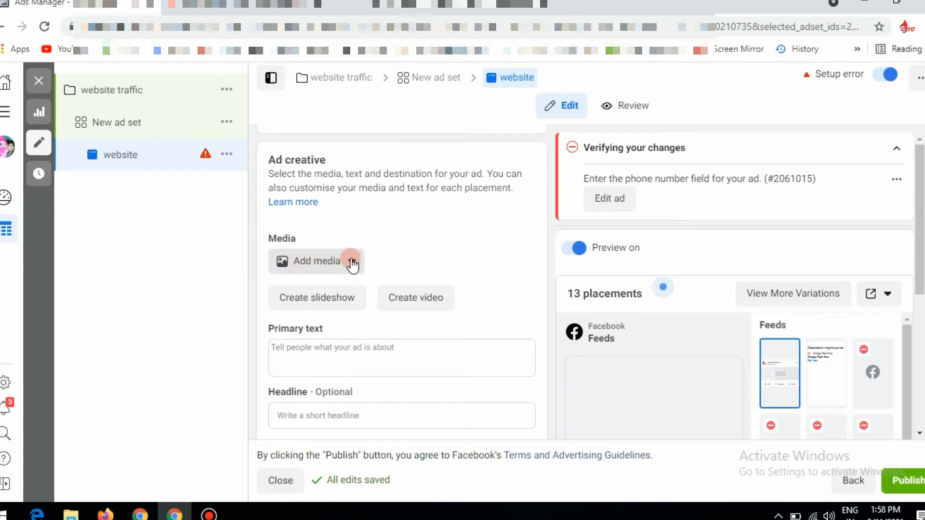
pyautogui.click(353, 262)
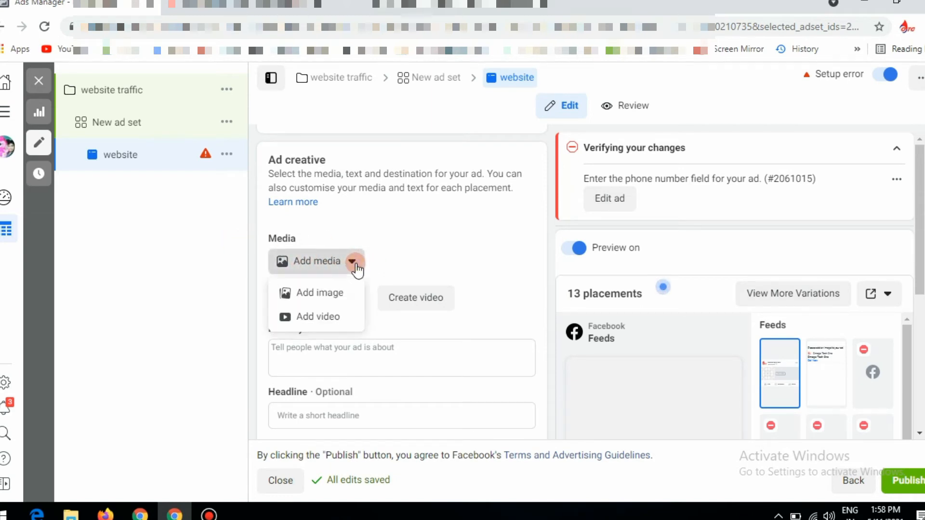
pyautogui.click(322, 295)
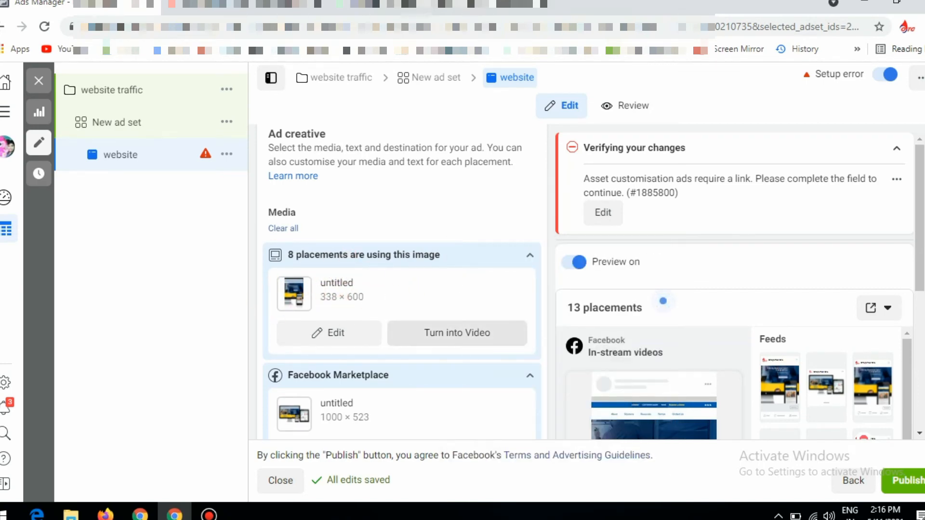
# - Review the images assigned to the placement groups and preview the ad in Facebook Feeds
pyautogui.scroll(-3, 513, 236)
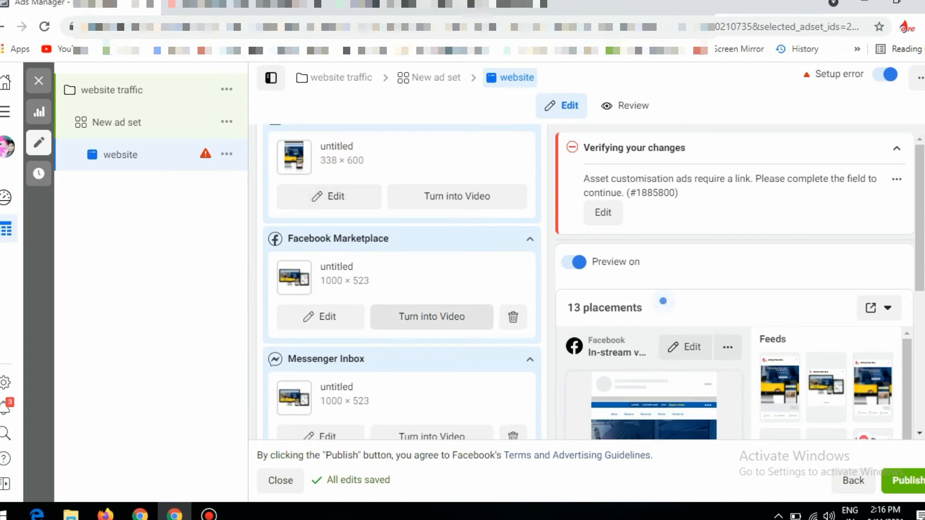
pyautogui.scroll(-2, 921, 270)
pyautogui.moveTo(920, 280); pyautogui.dragTo(920, 350)
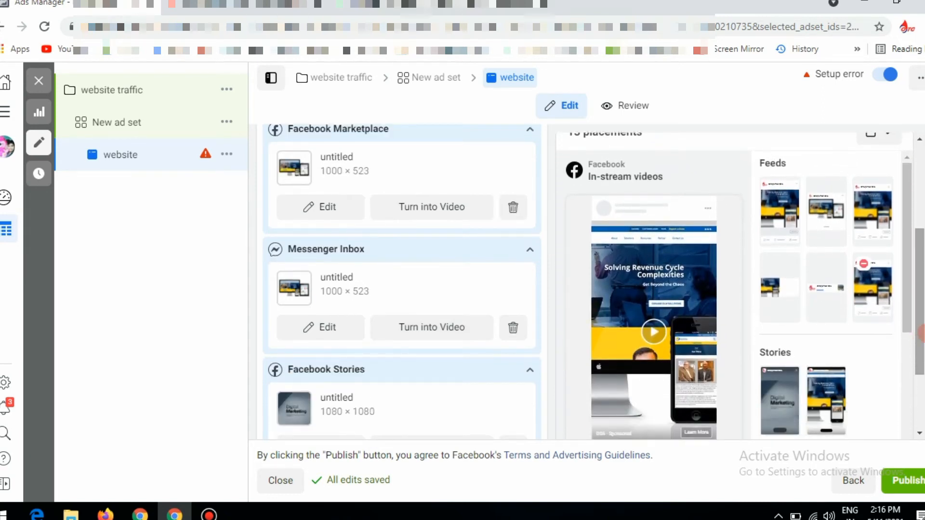
pyautogui.click(766, 208)
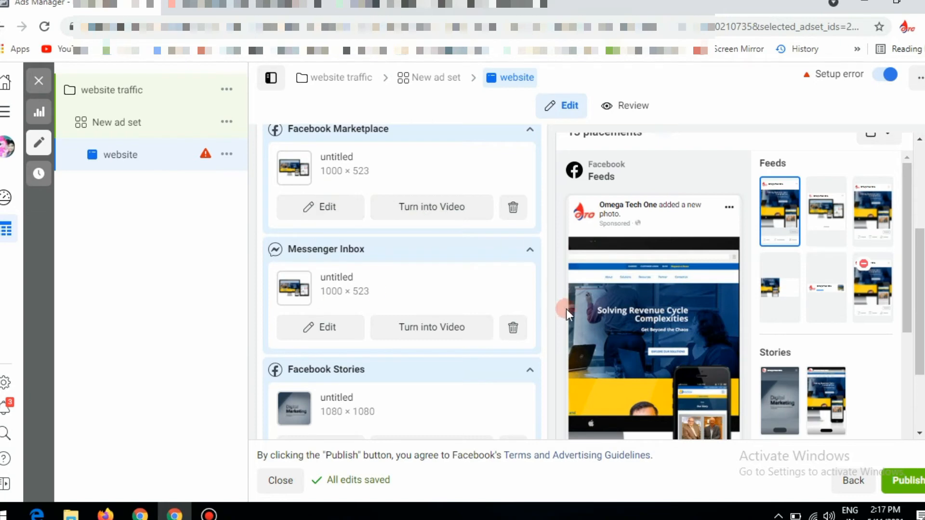
pyautogui.scroll(2, 921, 236)
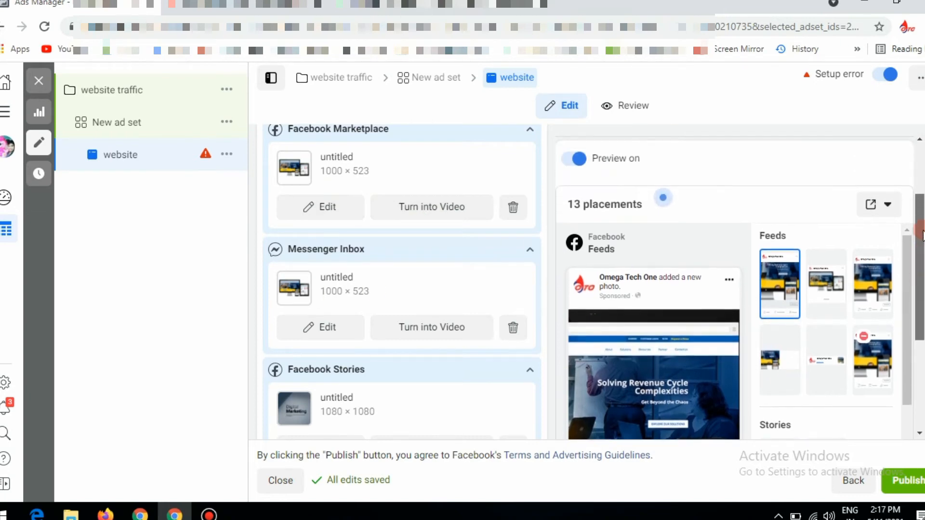
pyautogui.moveTo(920, 237); pyautogui.dragTo(920, 275)
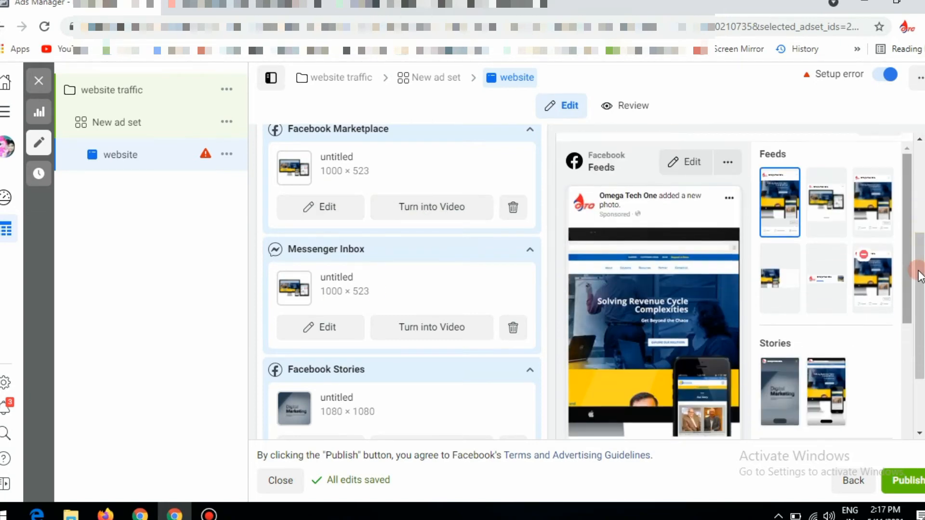
# - Preview the ad in Facebook Marketplace, video feeds, Messenger Inbox, Facebook Stories and in-stream videos
pyautogui.scroll(-5, 402, 279)
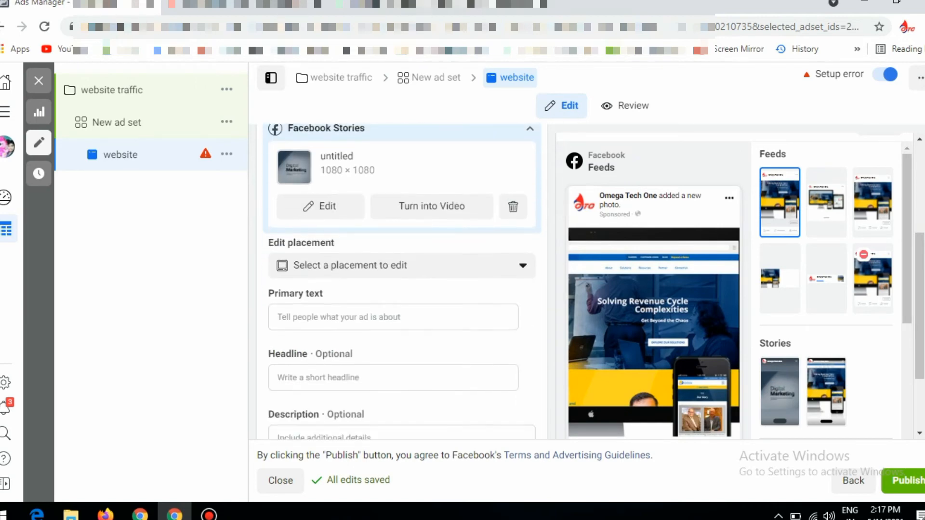
pyautogui.scroll(-1, 402, 279)
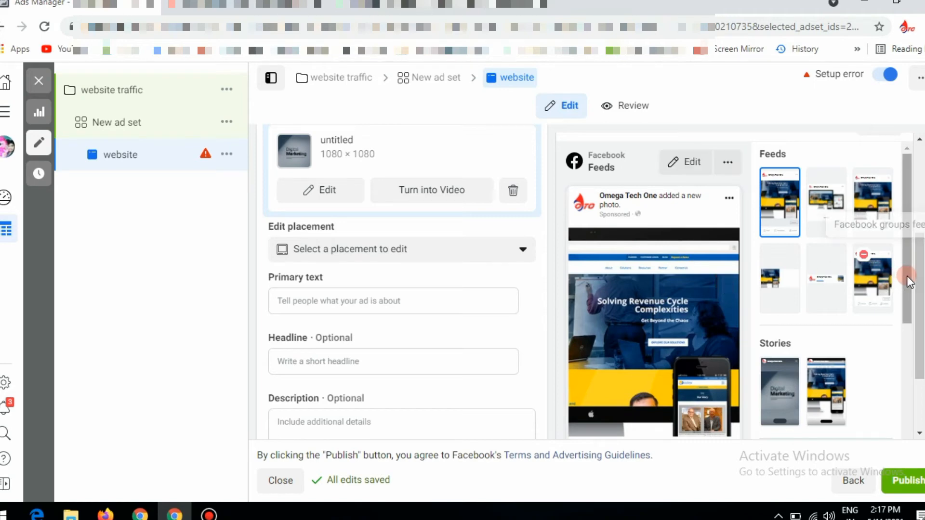
pyautogui.scroll(-2, 909, 286)
pyautogui.scroll(-2, 919, 310)
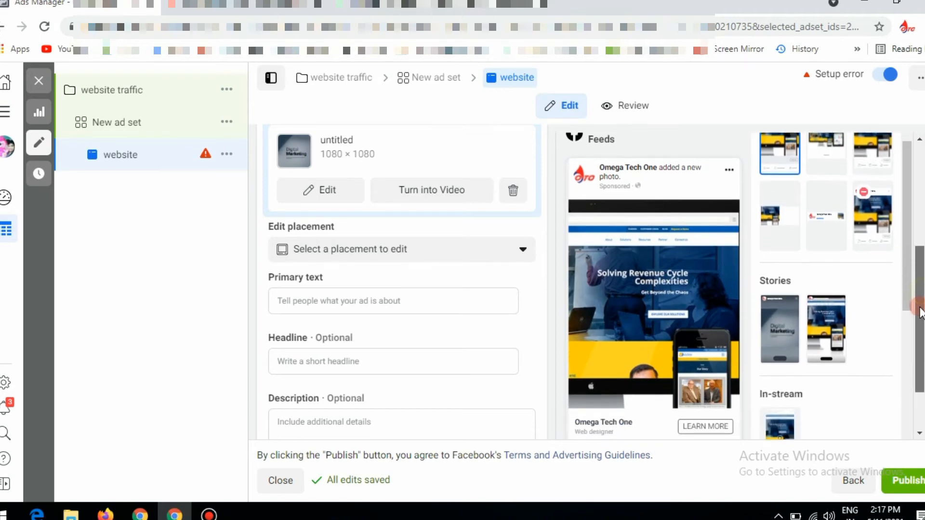
pyautogui.click(815, 161)
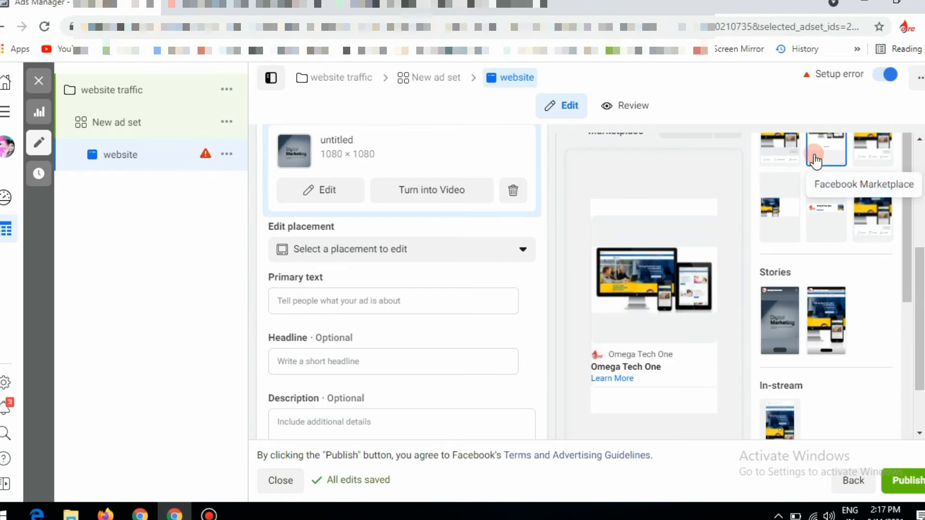
pyautogui.click(881, 146)
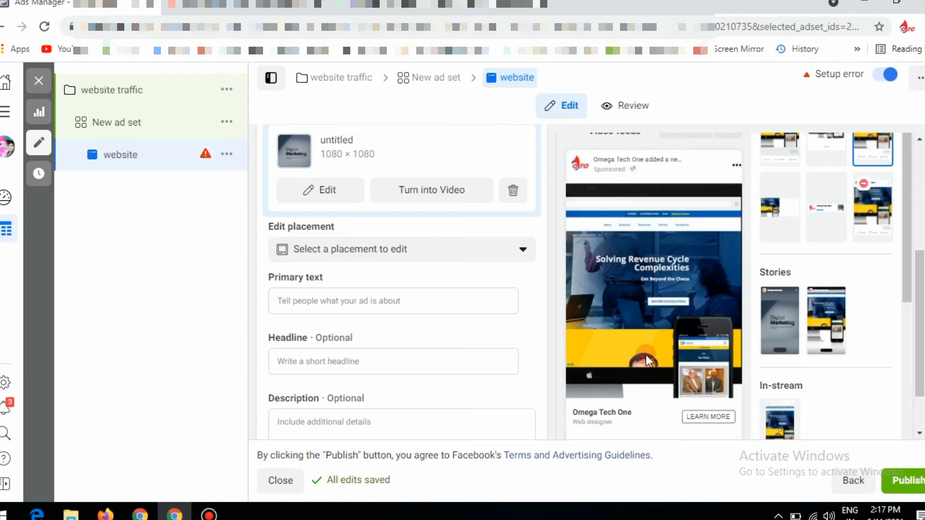
pyautogui.click(828, 223)
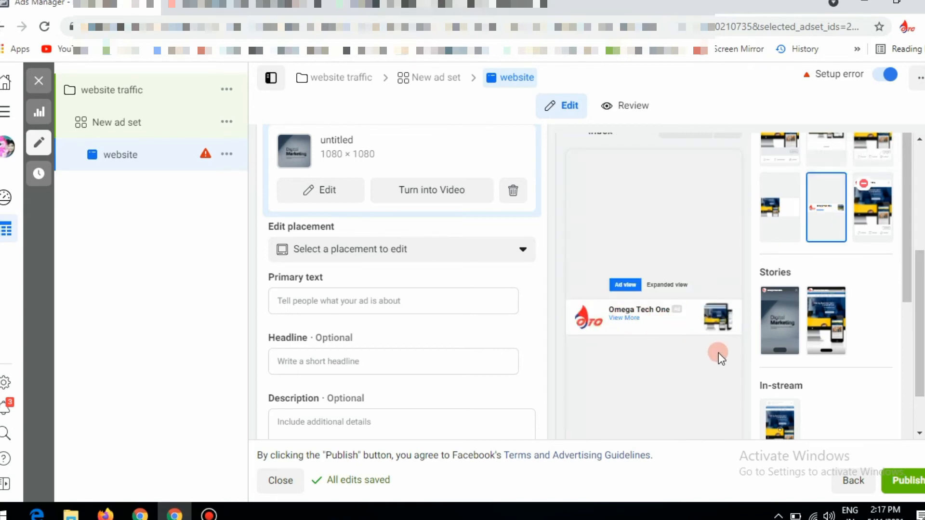
pyautogui.click(777, 343)
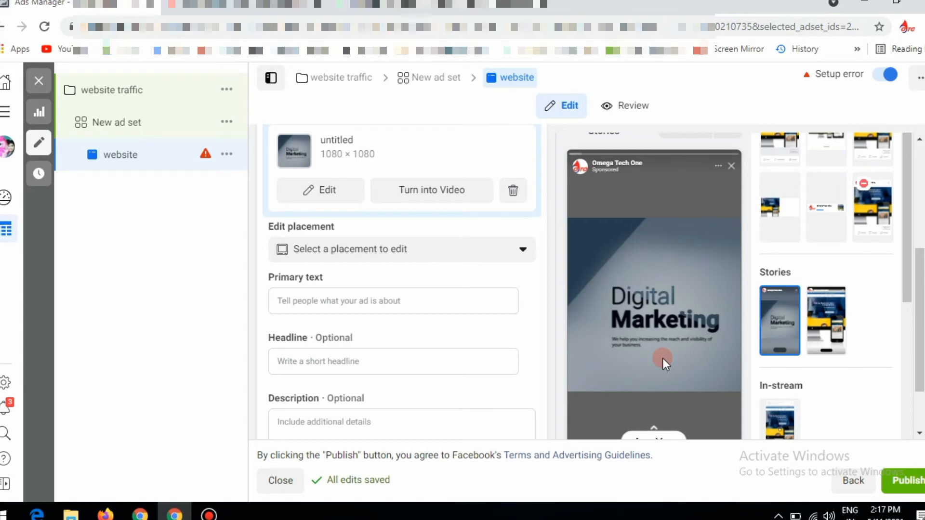
pyautogui.click(778, 425)
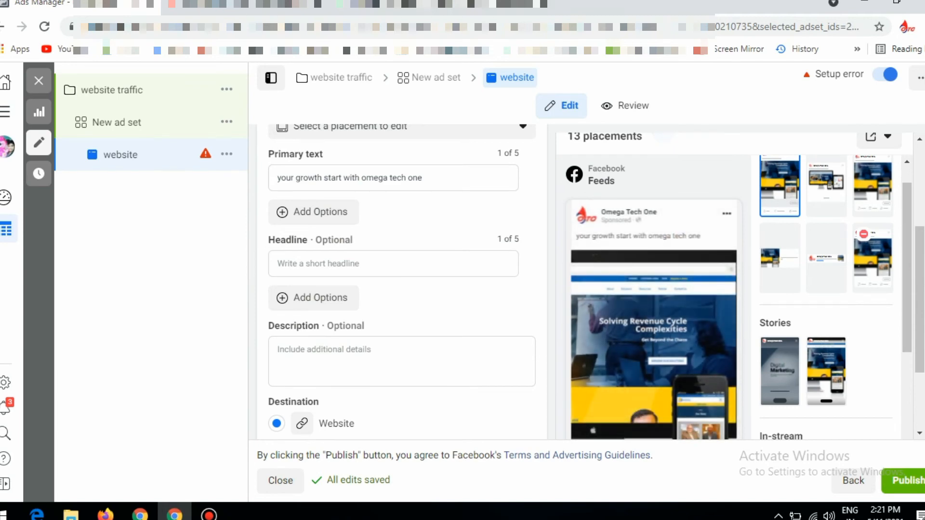
# - Open the Omega Tech One website in its browser tab and copy its full address for the ad's website destination
pyautogui.scroll(-2, 402, 285)
pyautogui.scroll(-2, 402, 284)
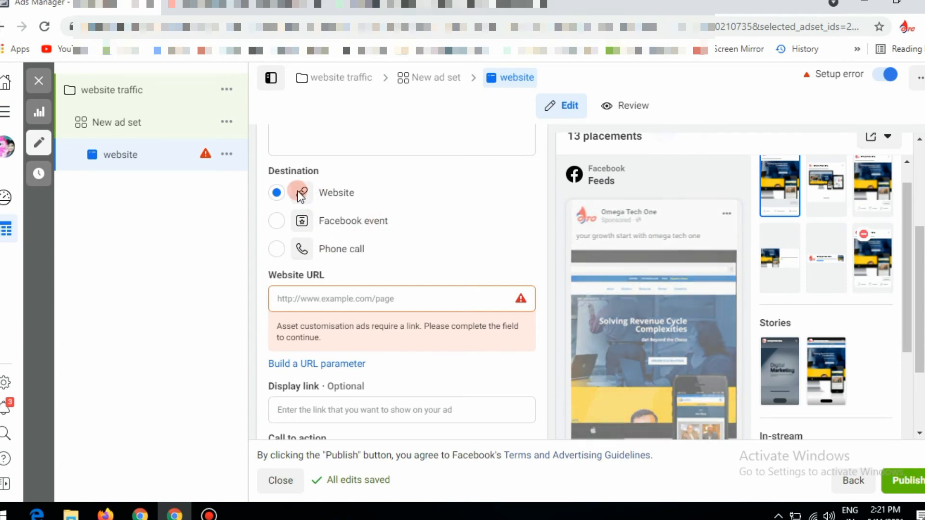
pyautogui.click(340, 294)
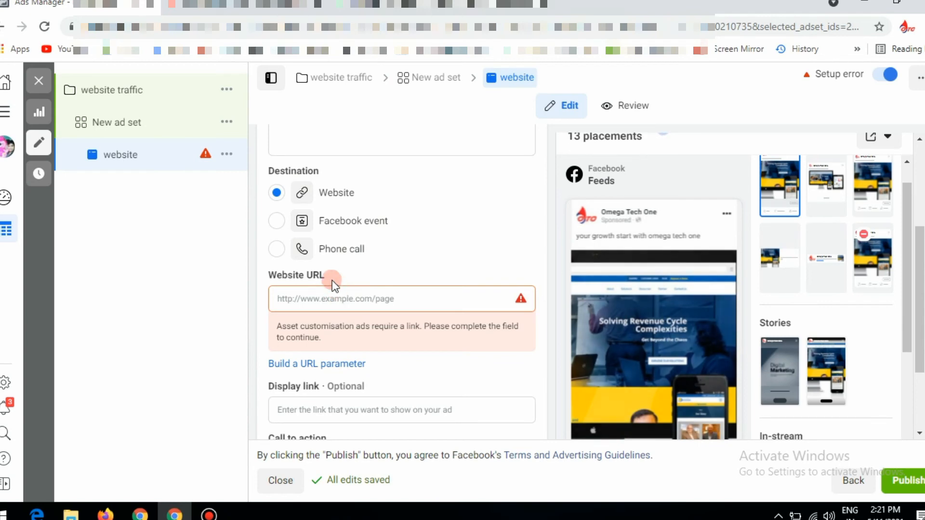
pyautogui.click(227, 5)
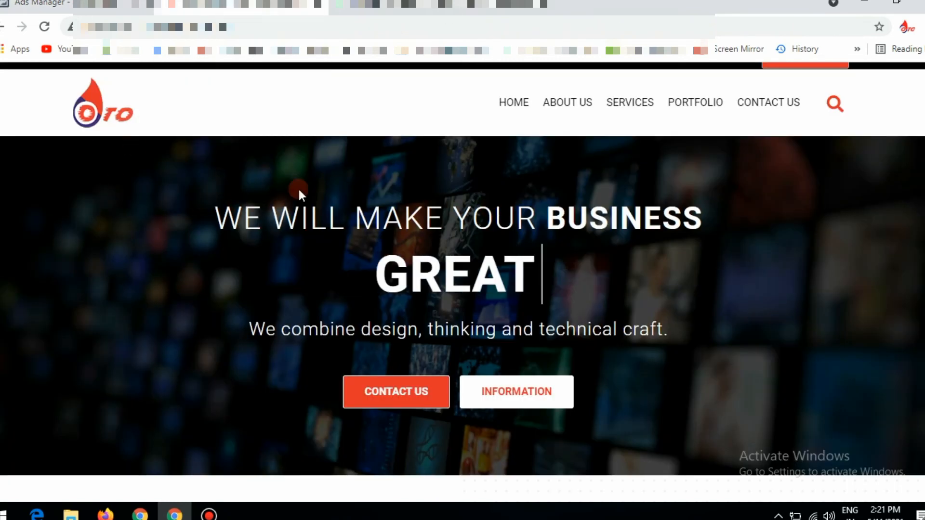
pyautogui.click(317, 26)
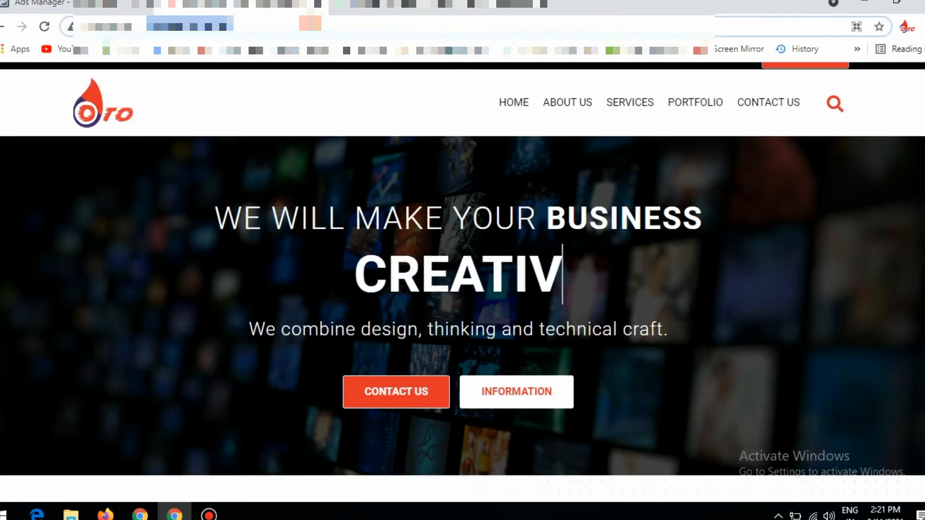
pyautogui.doubleClick(317, 26)
pyautogui.hotkey('ctrl', 'a')
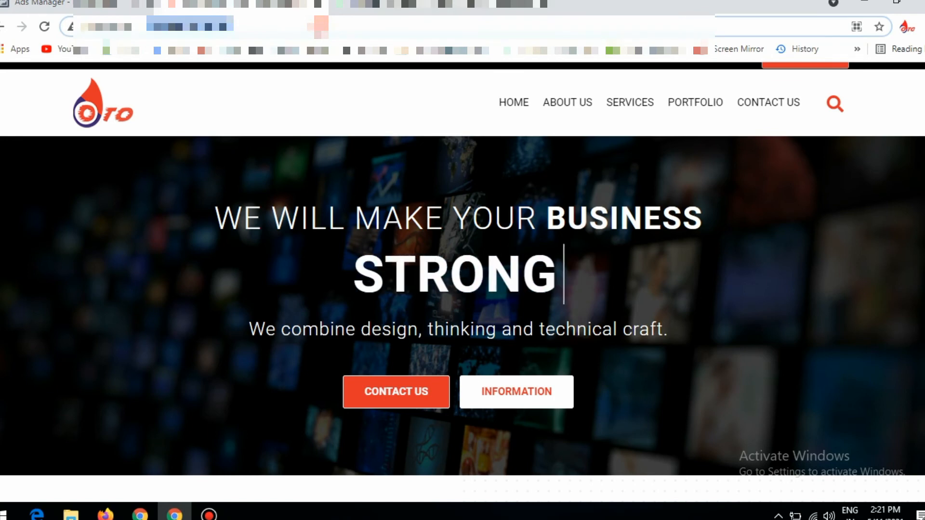
pyautogui.click(114, 6)
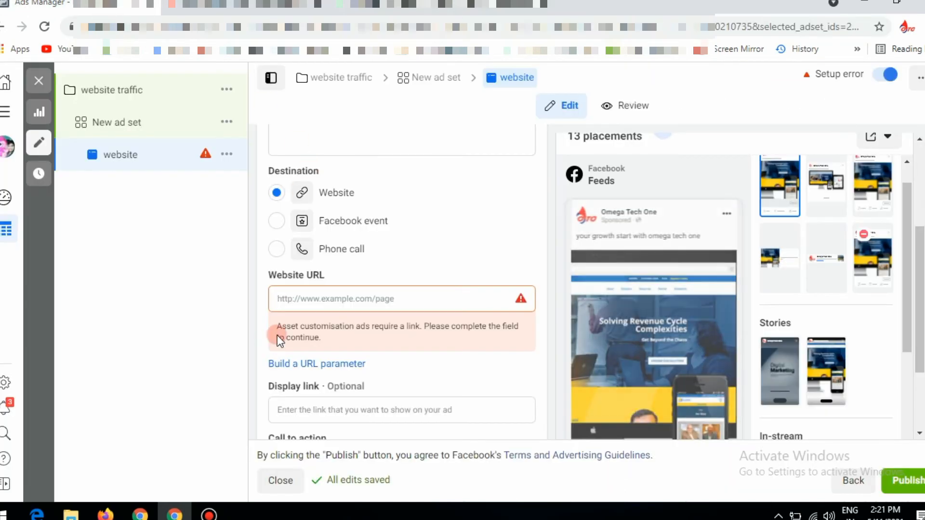
pyautogui.click(313, 295)
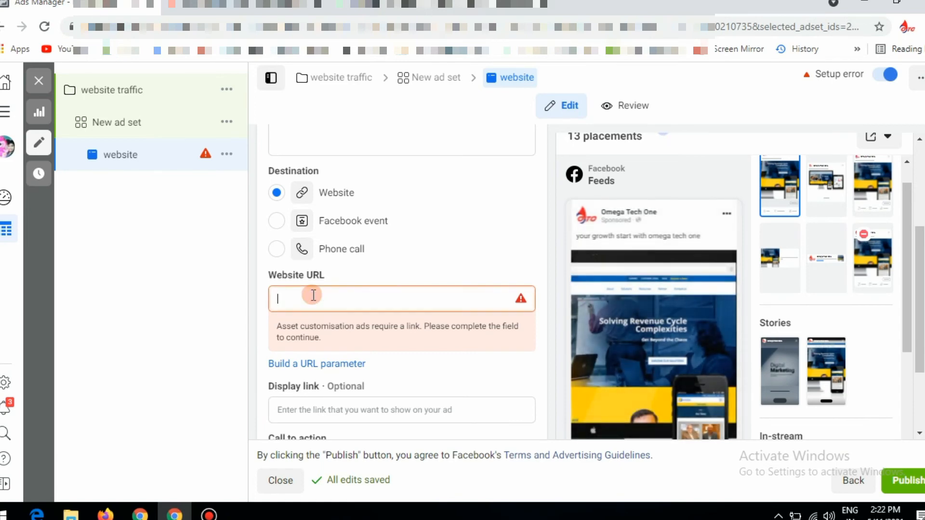
pyautogui.write('http://omegatechone.com/')
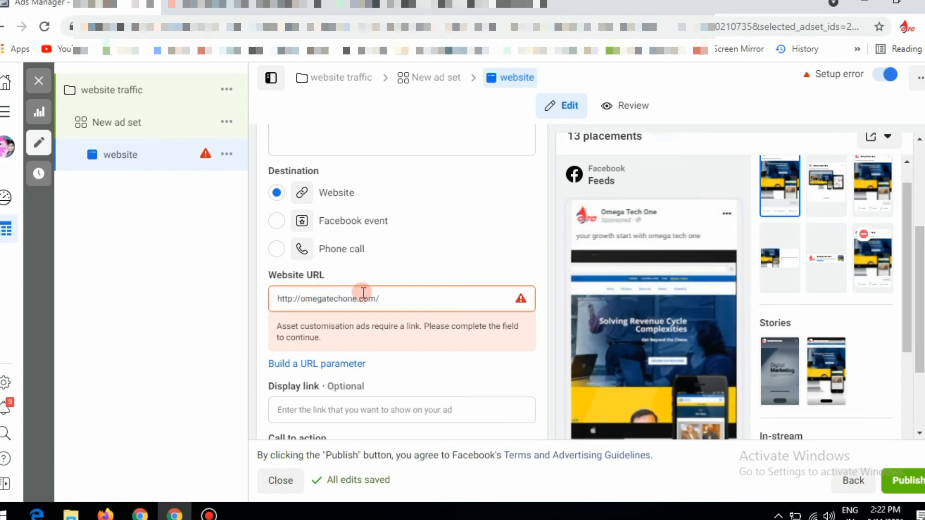
# - Check the Feeds preview with its website link and keep Learn More as the ad's call to action
pyautogui.scroll(-2, 695, 306)
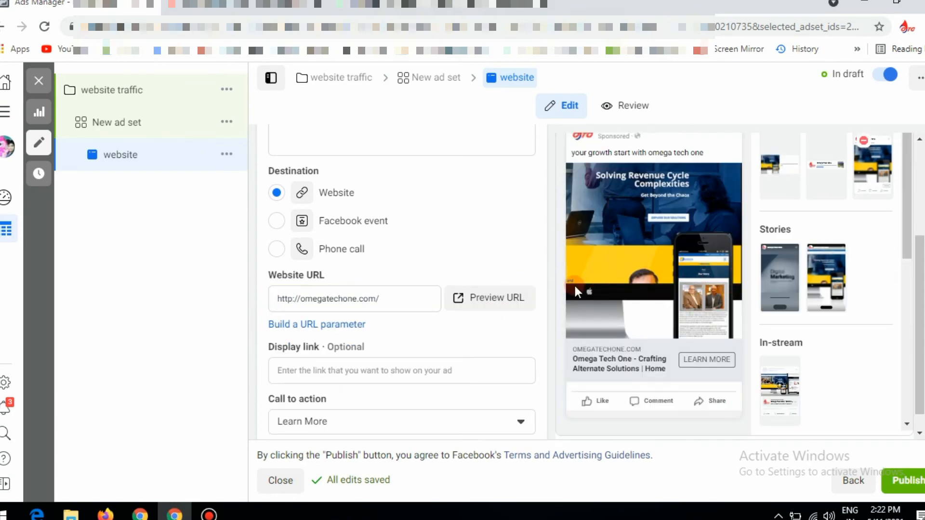
pyautogui.click(662, 393)
pyautogui.scroll(-2, 401, 279)
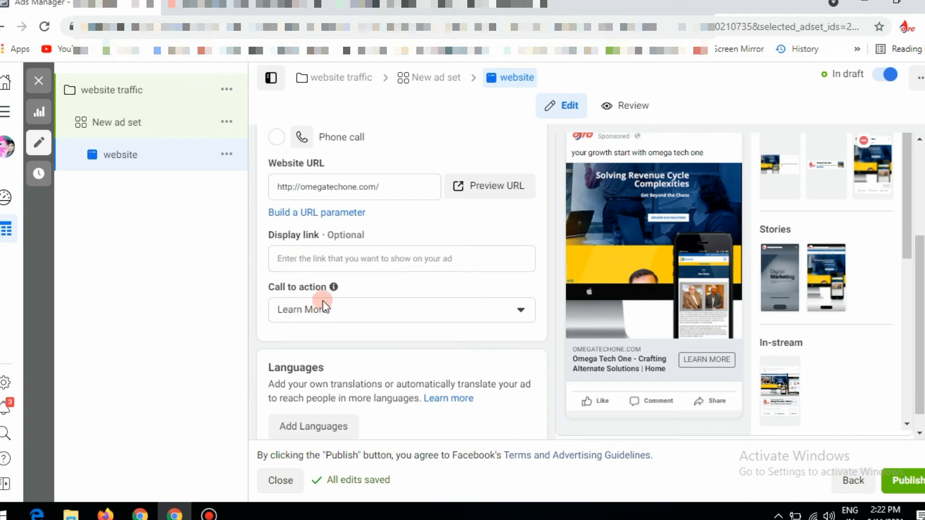
pyautogui.click(520, 313)
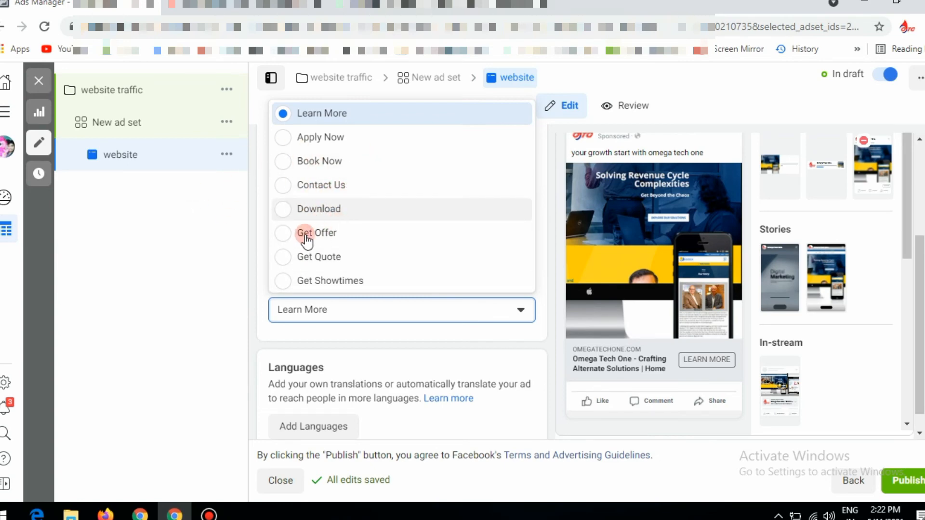
pyautogui.click(322, 115)
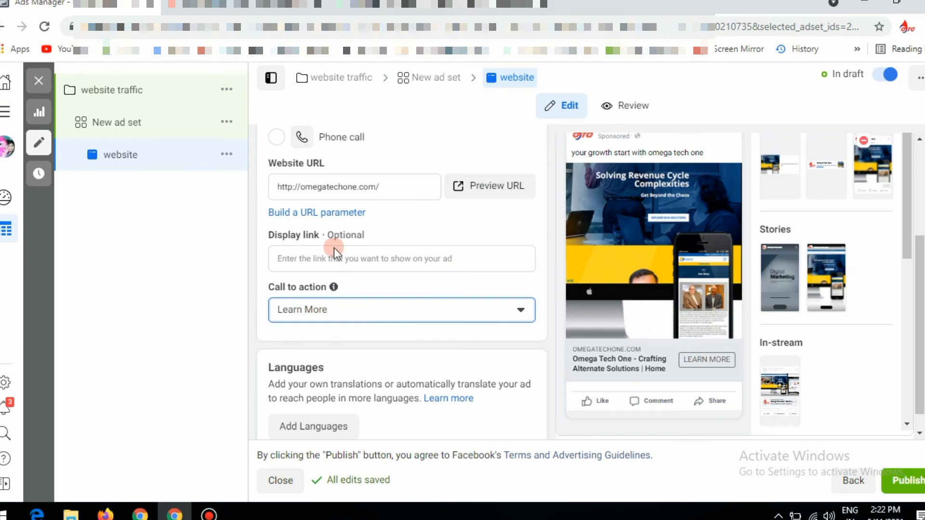
# - Examine the Omega Tech One website's home page and its services section, then return to the ad in Ads Manager
pyautogui.click(248, 4)
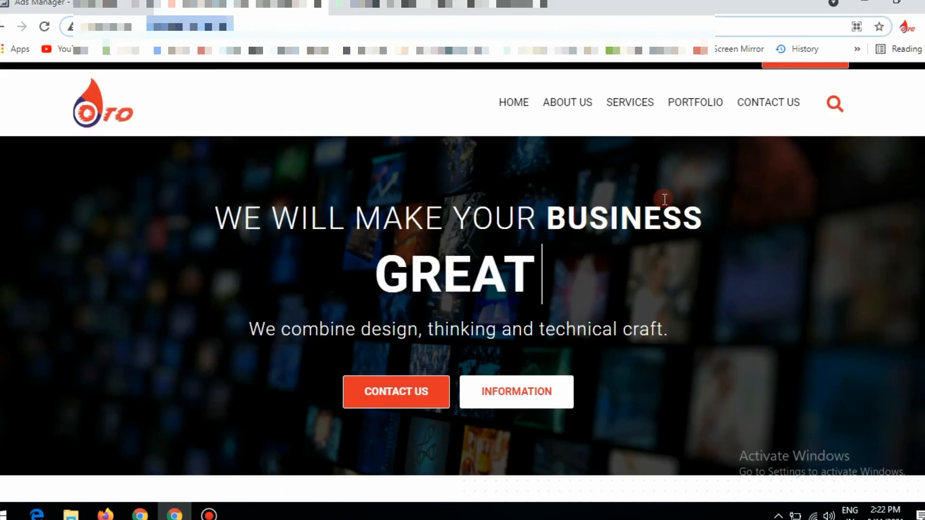
pyautogui.moveTo(608, 108)
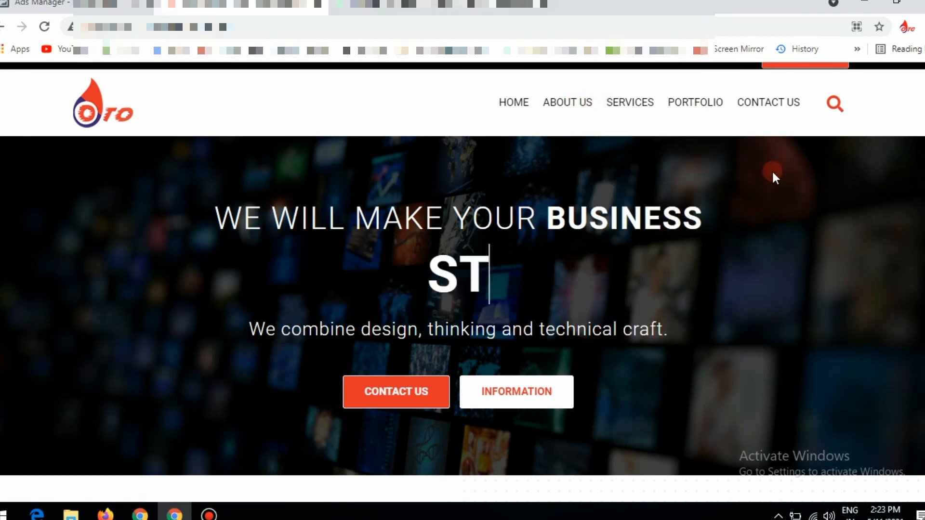
pyautogui.moveTo(644, 117)
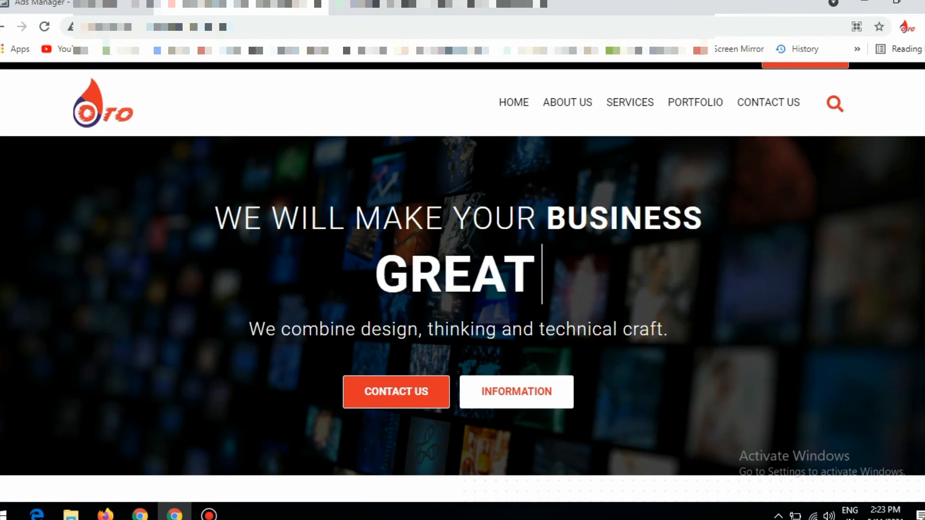
pyautogui.scroll(-1, 773, 303)
pyautogui.scroll(-10, 462, 289)
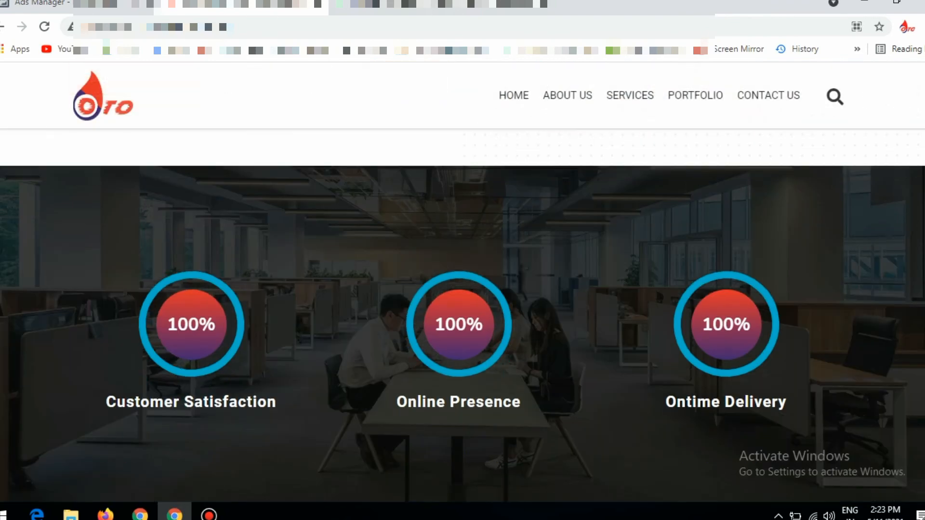
pyautogui.scroll(-3, 463, 289)
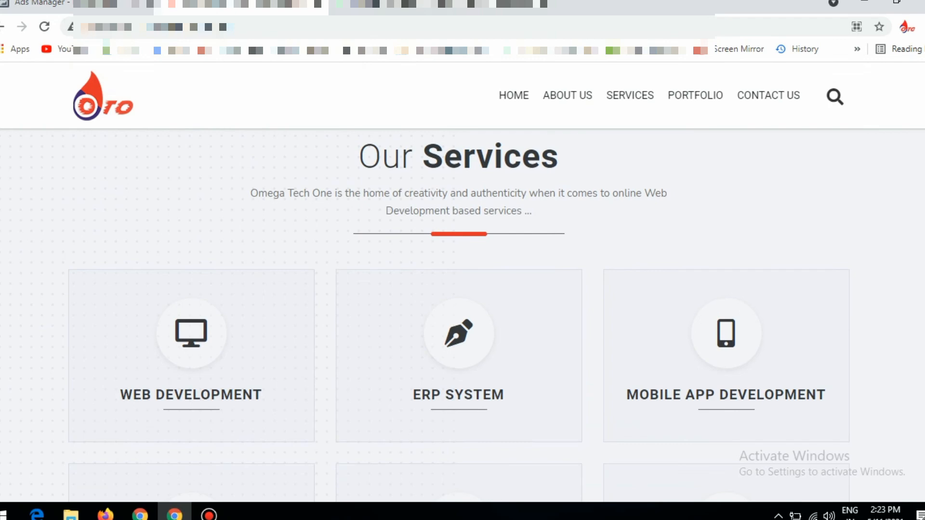
pyautogui.scroll(-2, 463, 289)
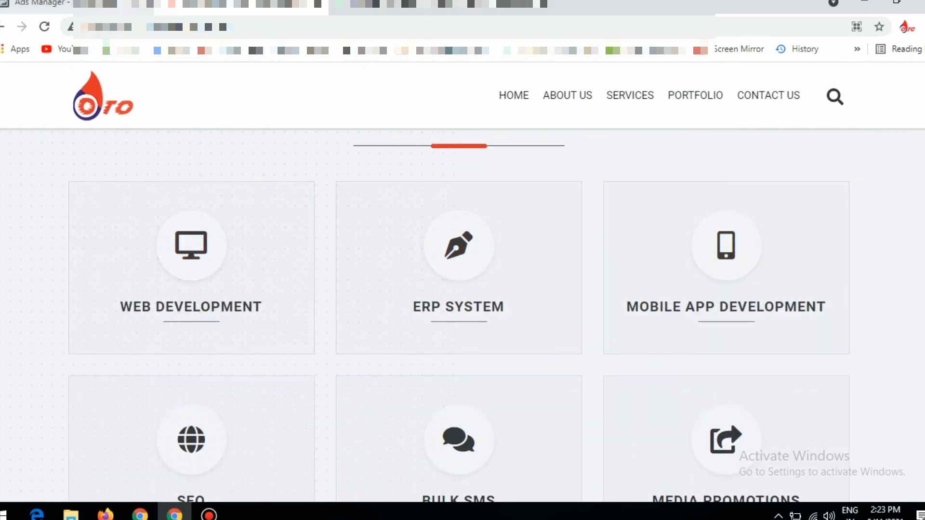
pyautogui.click(79, 4)
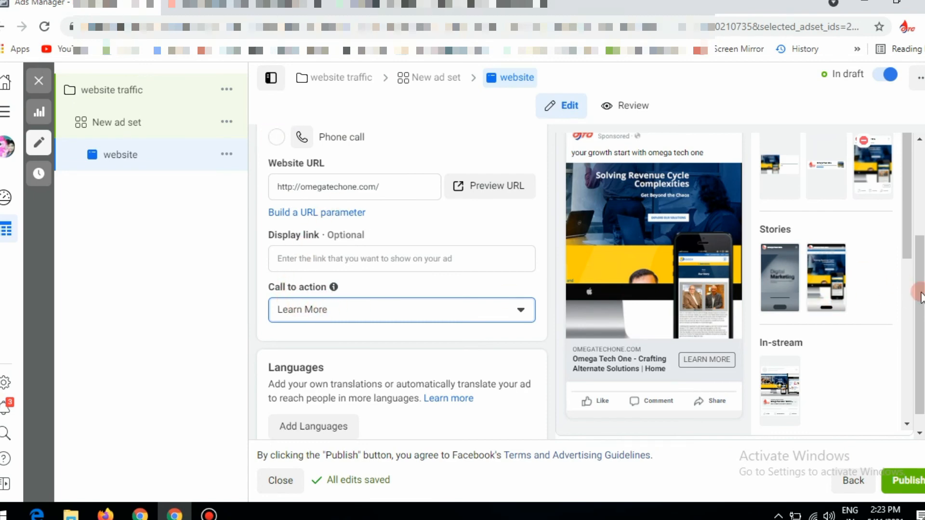
# - Review the ad's language and tracking options without adding any, and publish the ad
pyautogui.scroll(-3, 402, 281)
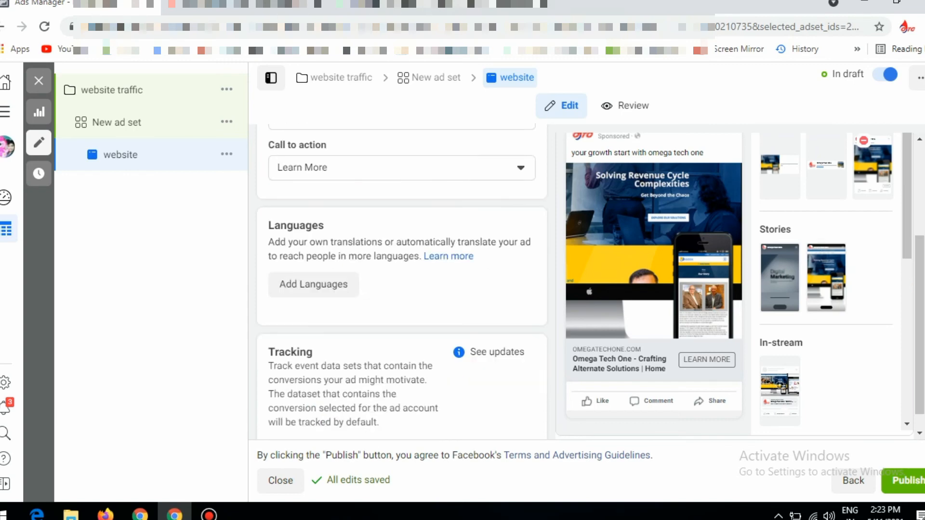
pyautogui.scroll(-3, 402, 280)
pyautogui.scroll(-1, 402, 281)
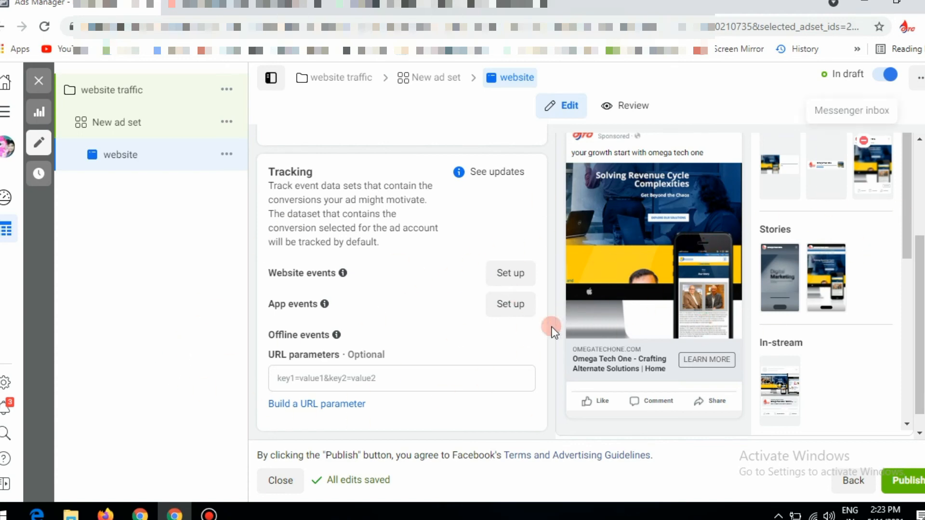
pyautogui.click(905, 488)
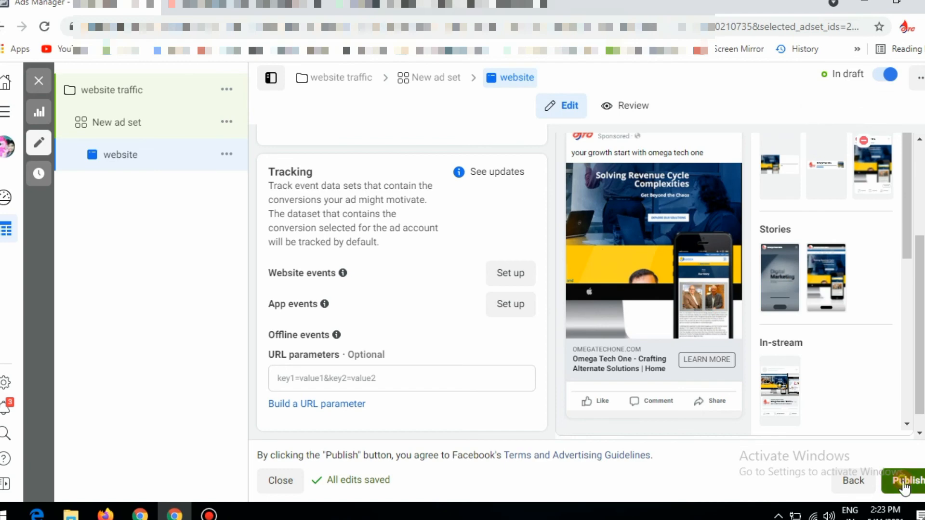